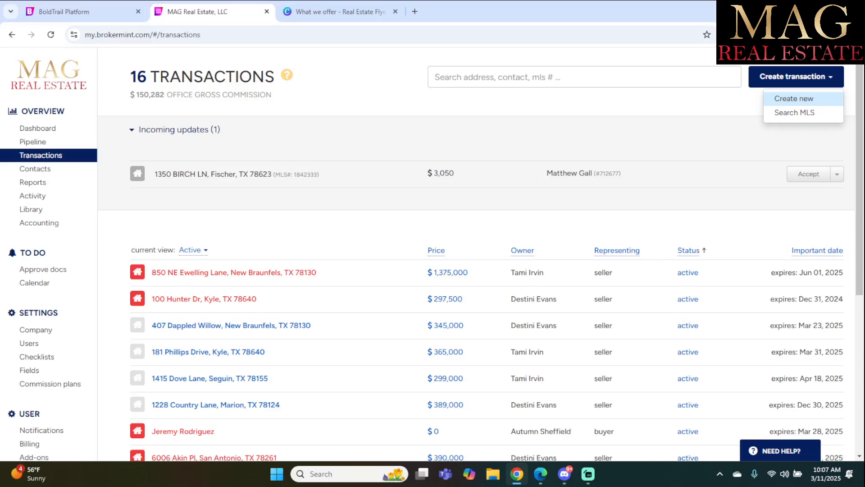
Choose Create new from the Create transaction dropdown on the Transactions page.
click(794, 98)
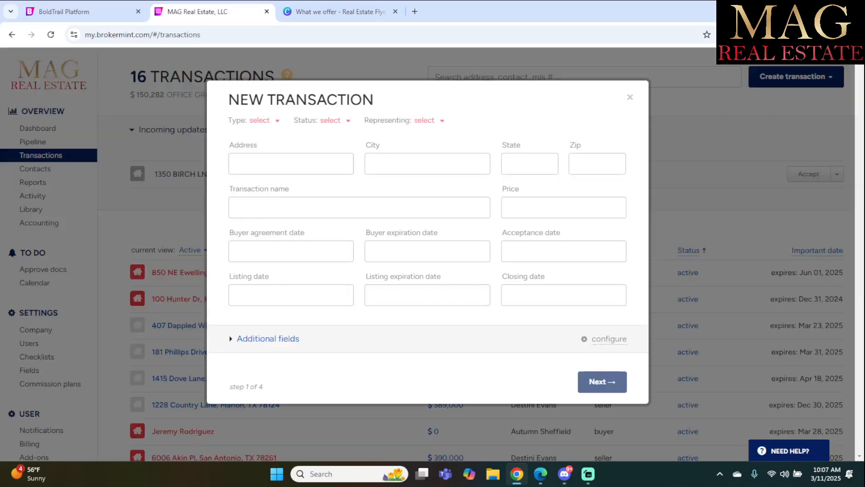
Enter address 1234 Main St and accept the Converse, TX 78109 autofill suggestion.
click(290, 164)
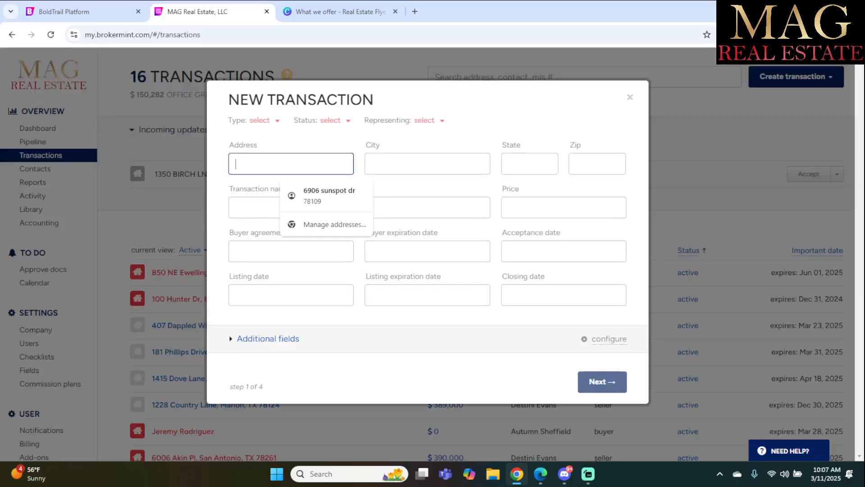
text(1234 )
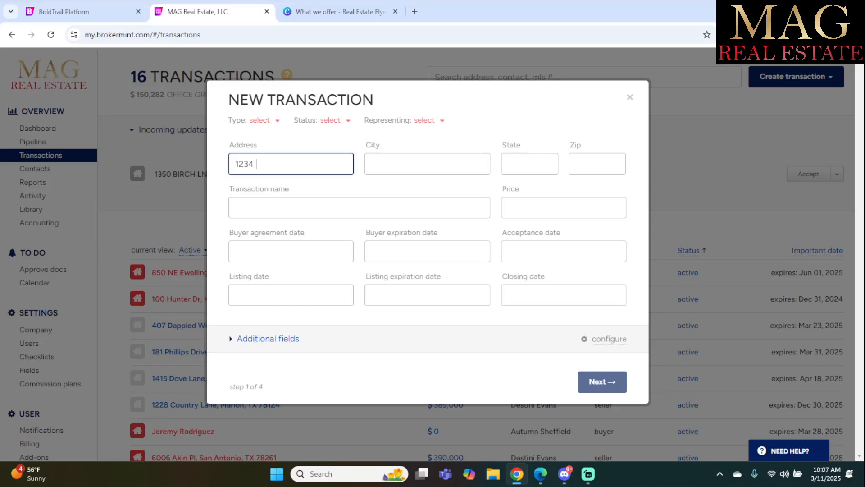
text(Main St)
click(427, 164)
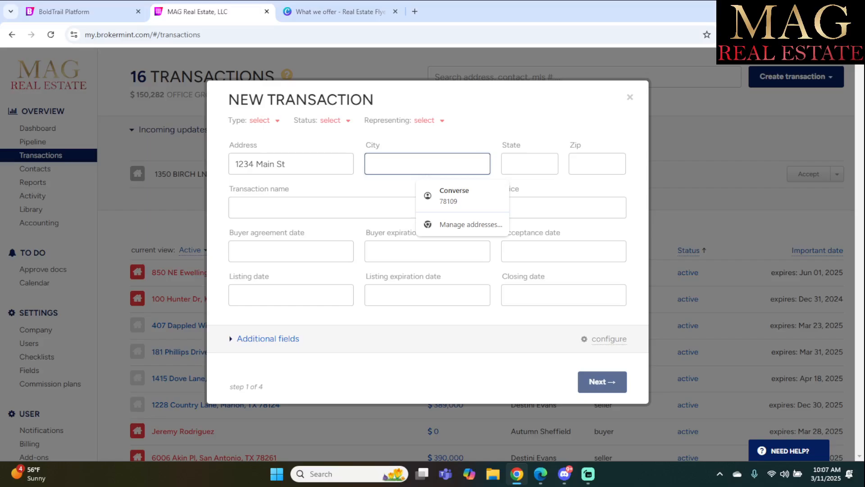
key(Down)
key(Return)
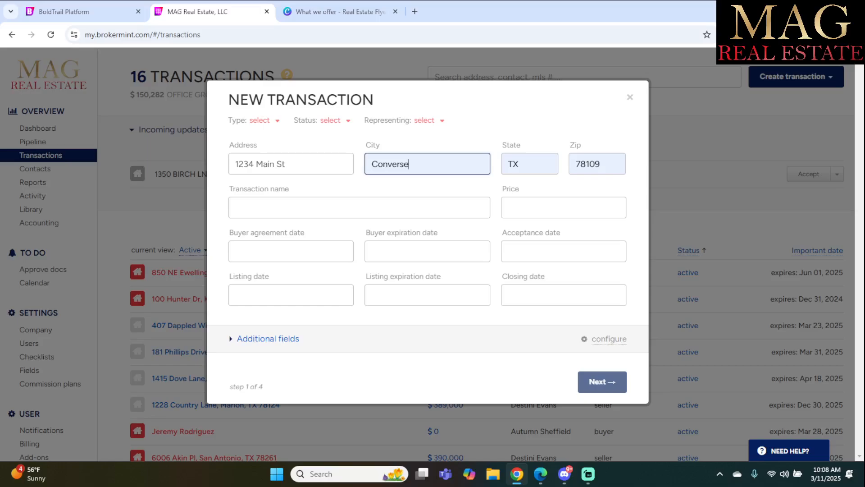
click(359, 207)
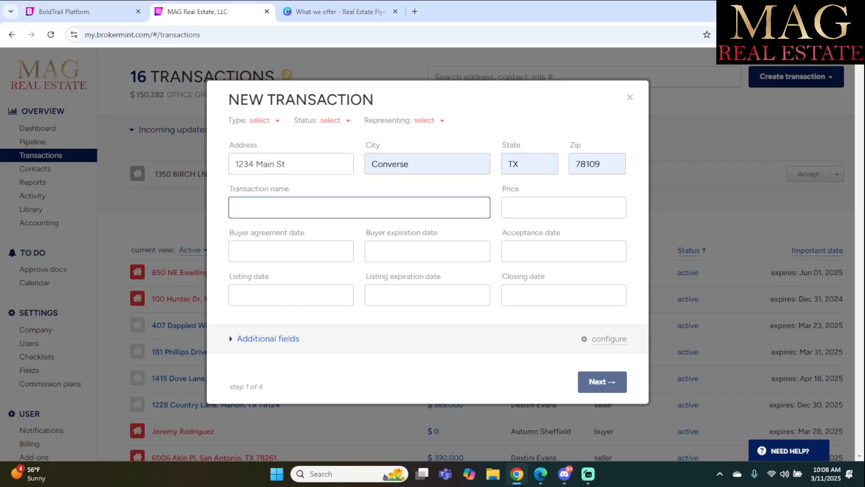
Name the transaction with the seller client's surname followed by 'seller'.
text(Doe)
text(Buyer)
key(BackSpace)
key(BackSpace)
key(BackSpace)
key(BackSpace)
key(BackSpace)
text(seller)
key(Tab)
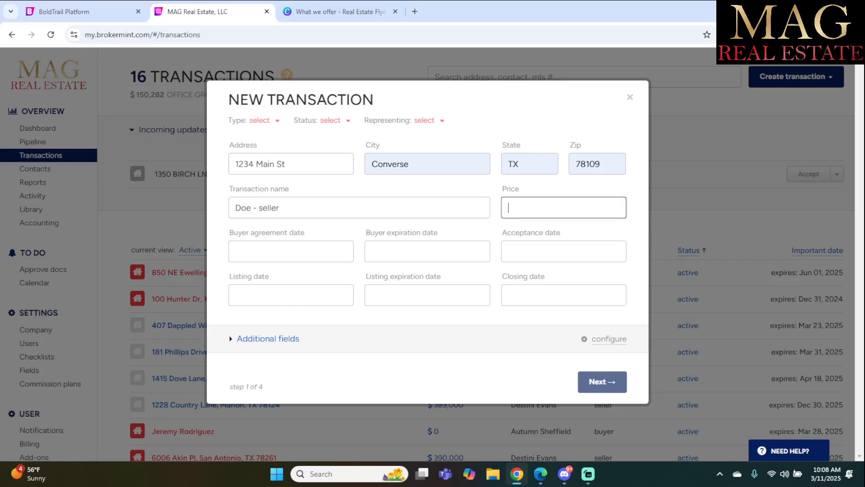
Set the price to $300,000 and leave the Buyer agreement date blank.
text(300000)
key(Tab)
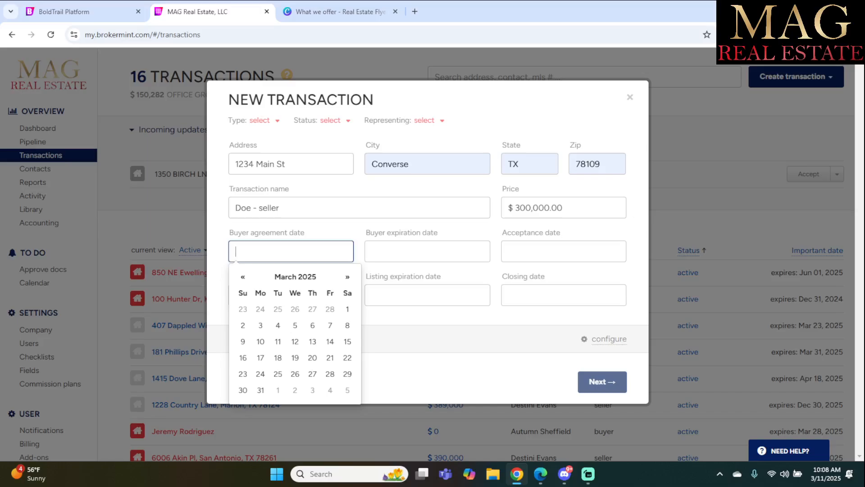
click(278, 326)
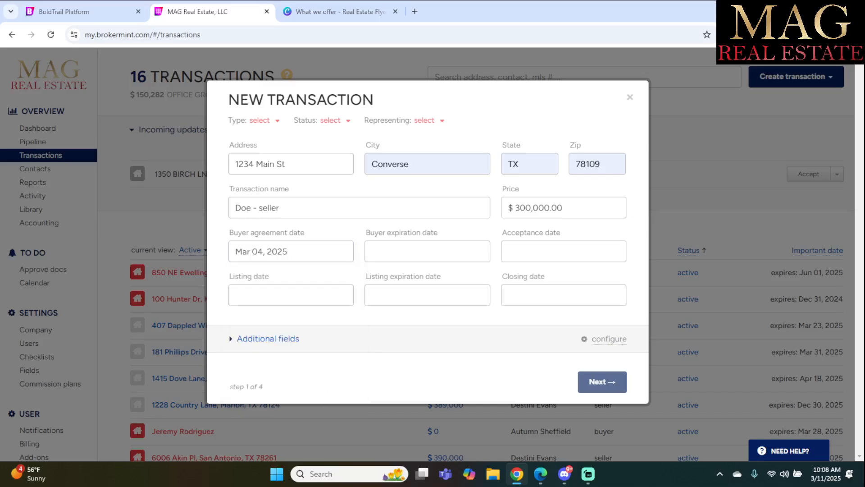
drag(293, 252, 232, 252)
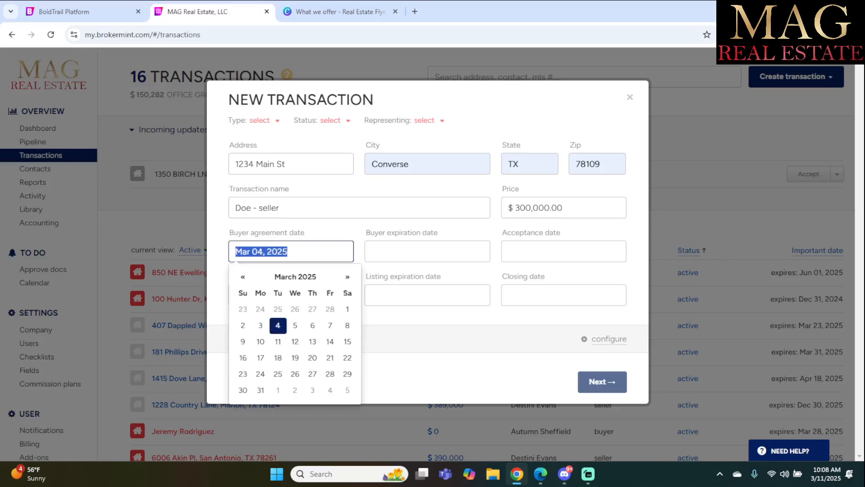
click(220, 270)
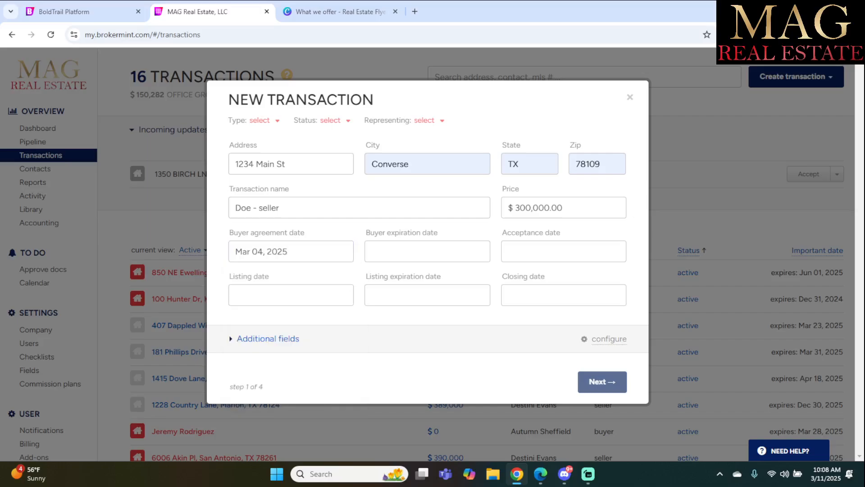
click(297, 252)
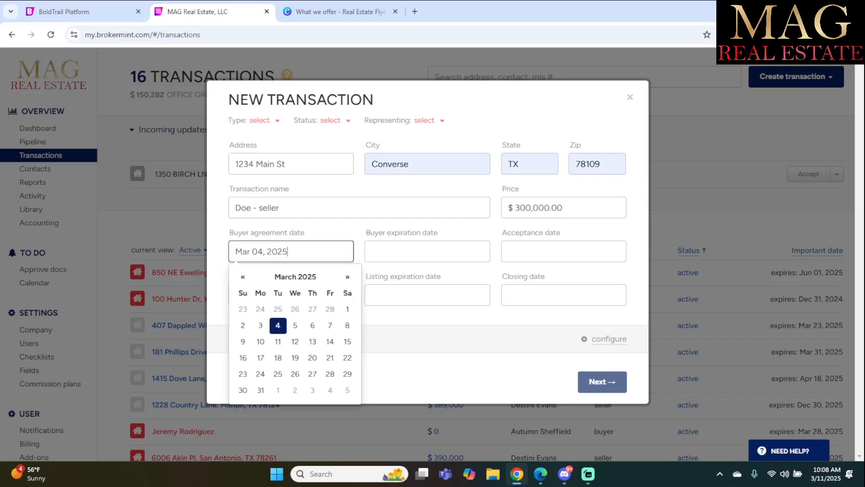
key(BackSpace)
key(BackSpace)
key(BackSpace)
key(BackSpace)
key(BackSpace)
key(BackSpace)
key(BackSpace)
key(BackSpace)
key(BackSpace)
key(BackSpace)
key(BackSpace)
key(BackSpace)
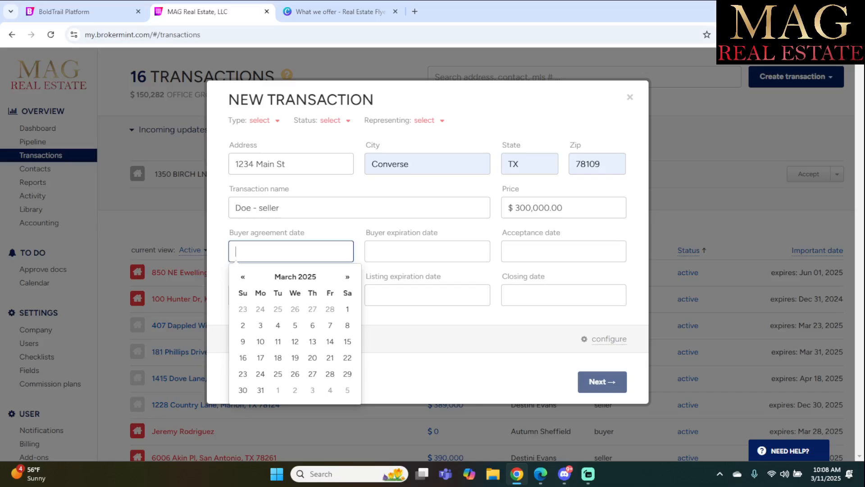
click(264, 120)
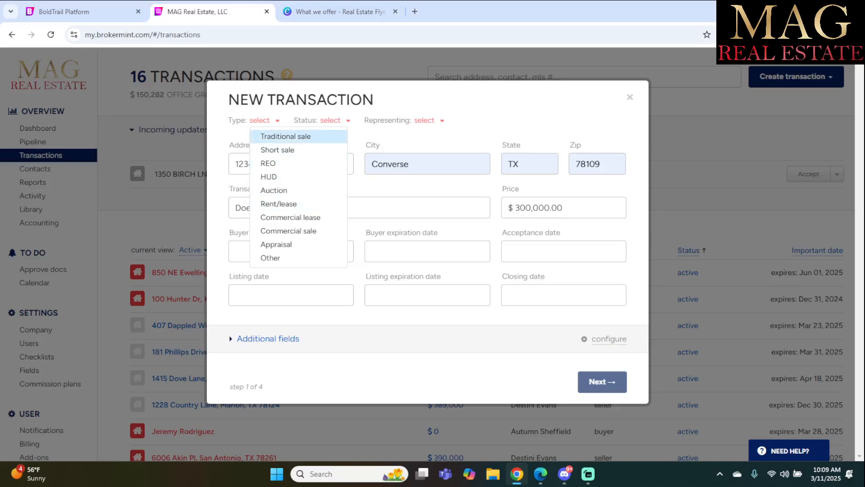
Set Type to Traditional sale, Status to Active, and Representing to Seller.
click(286, 136)
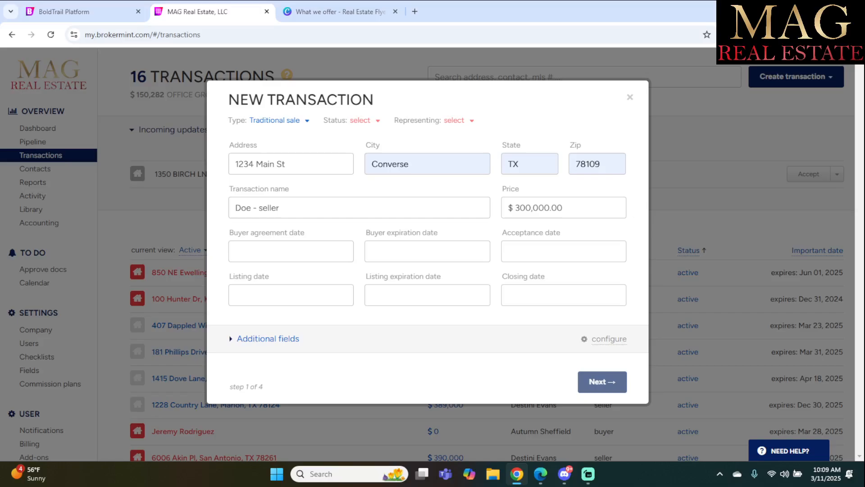
click(364, 120)
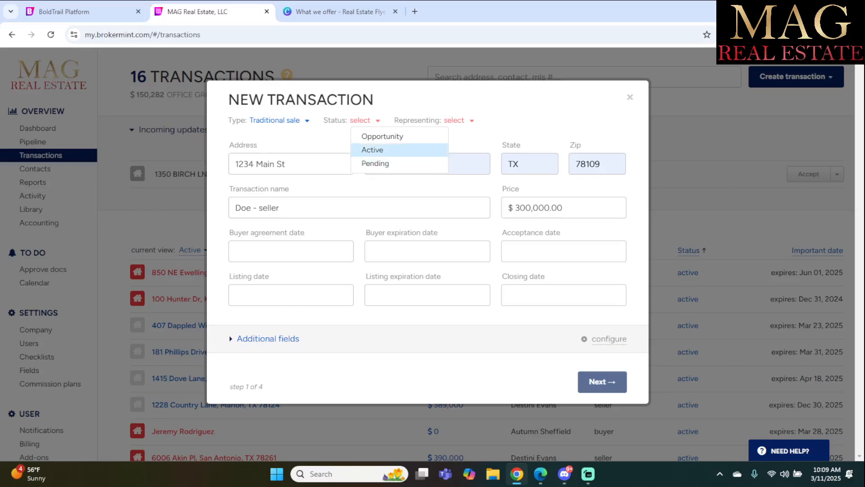
click(383, 149)
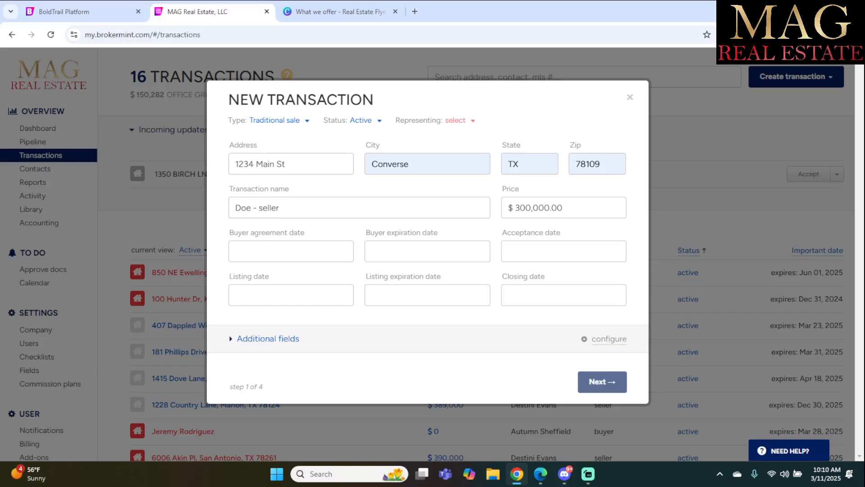
click(460, 120)
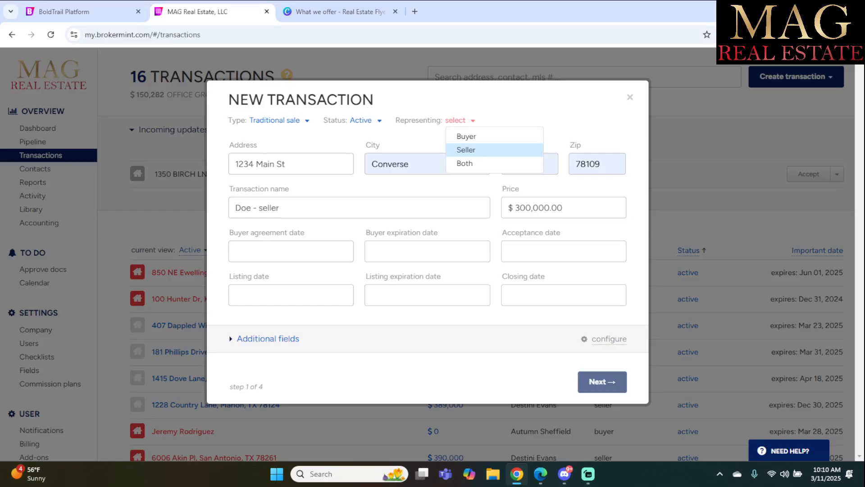
click(466, 150)
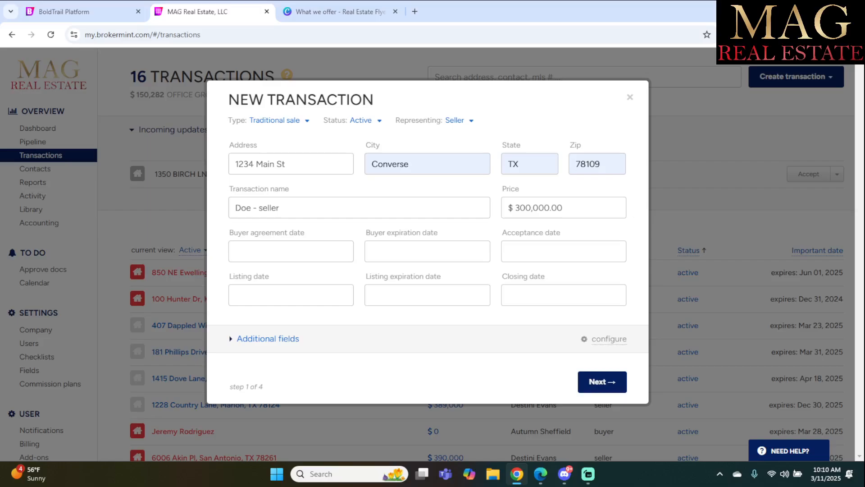
Set listing date Mar 01, 2025 and expiration Aug 01, 2025, and expand Additional fields.
click(291, 296)
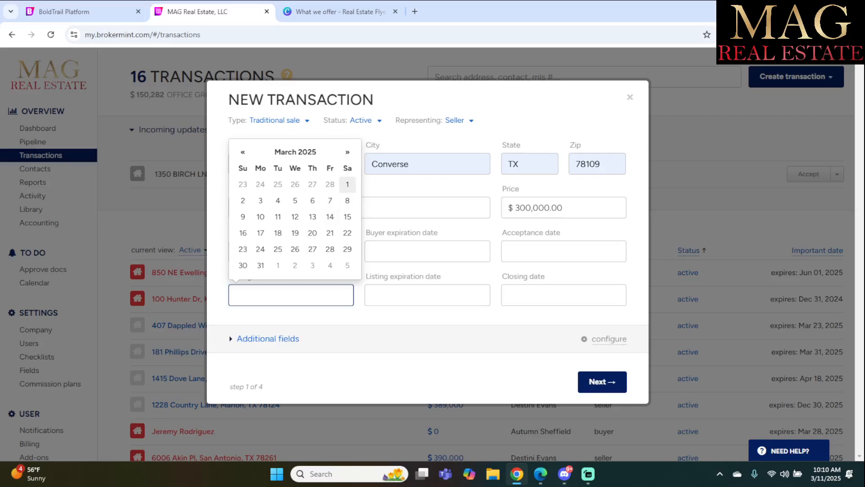
click(347, 184)
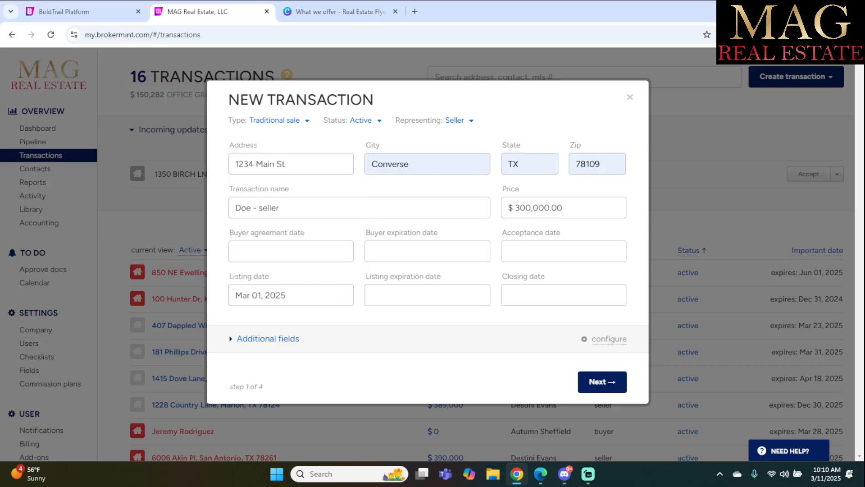
click(428, 295)
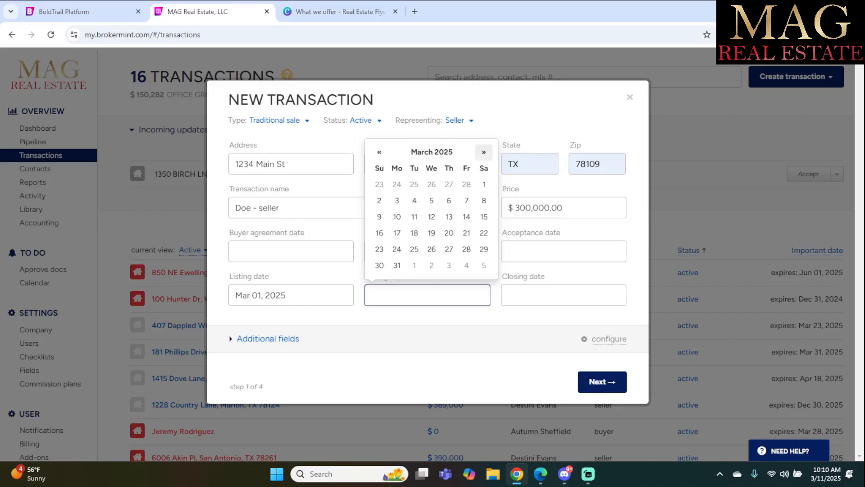
click(483, 152)
click(484, 152)
click(484, 152)
click(483, 152)
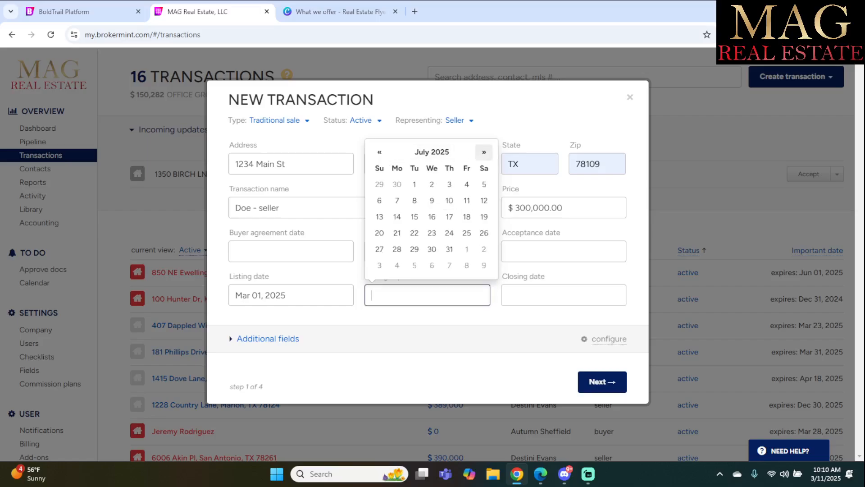
click(484, 152)
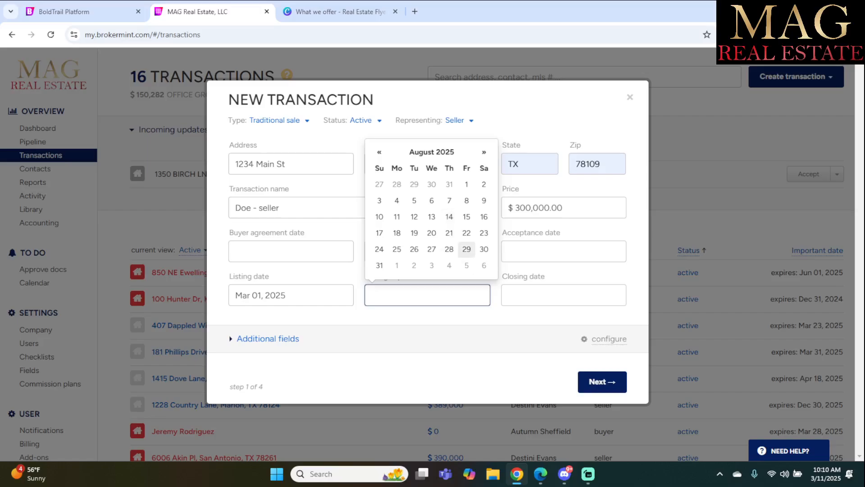
click(467, 185)
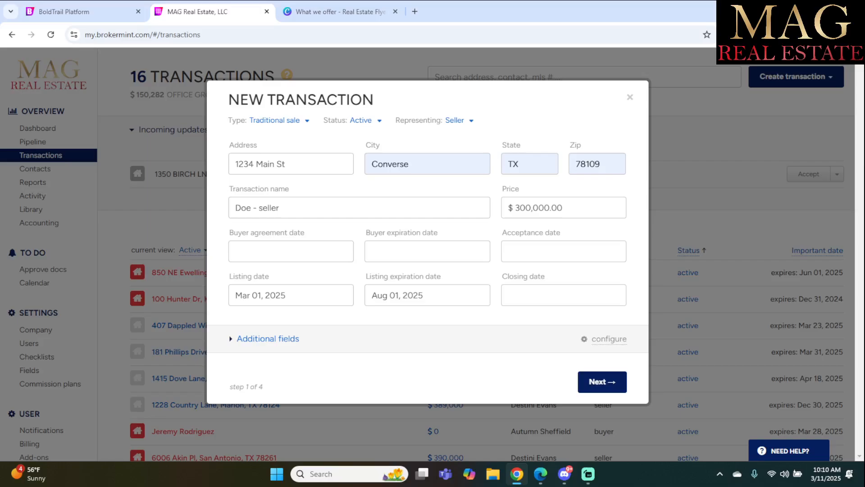
click(268, 339)
Scroll past the empty property, lockbox and escrow fields to the step 1 footer.
scroll(428, 271, down, 5)
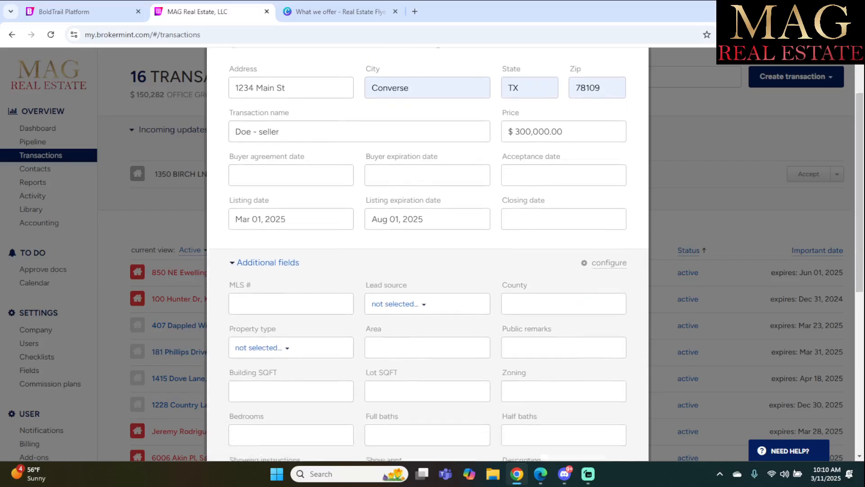
scroll(428, 270, down, 1)
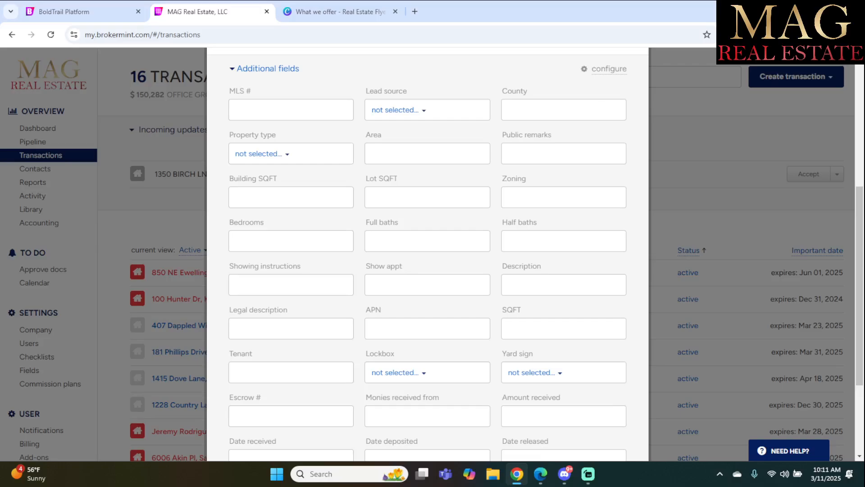
scroll(428, 253, down, 1)
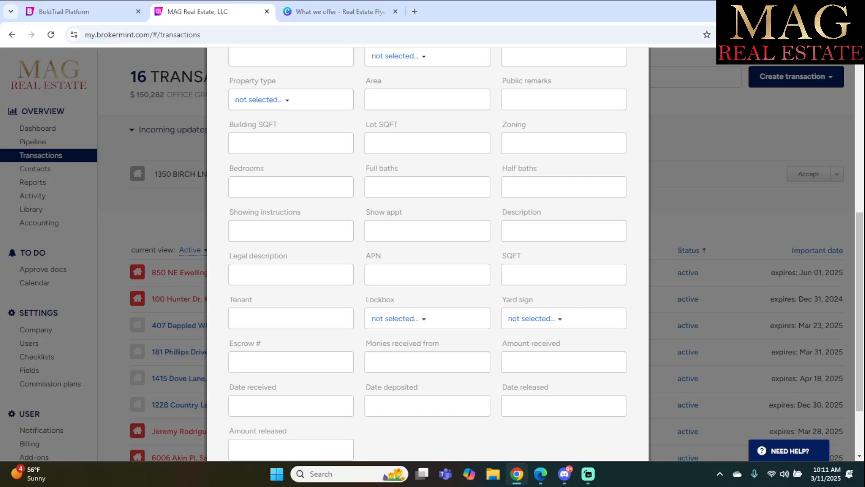
scroll(427, 253, down, 2)
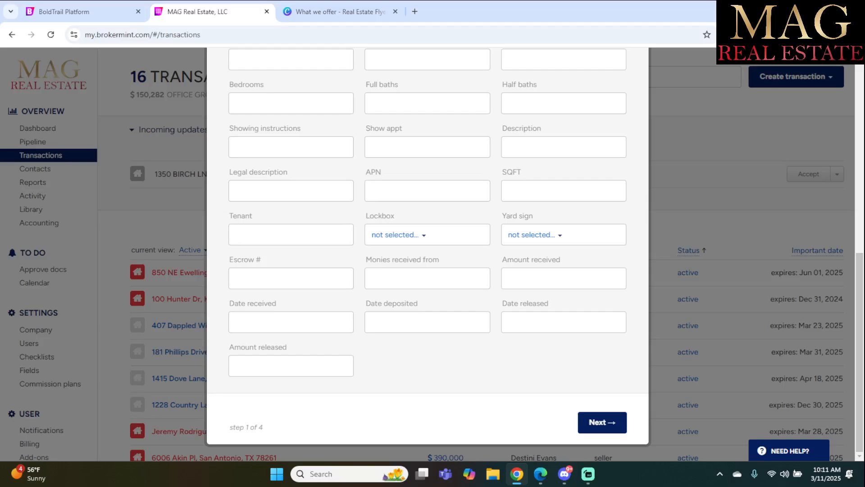
Go to the commissions step, dismiss the save-address popup, and keep commission as percent.
click(602, 422)
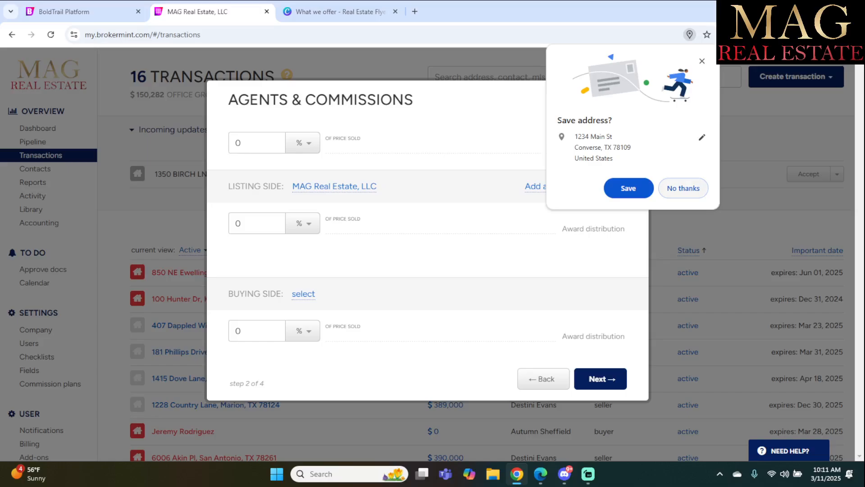
click(683, 188)
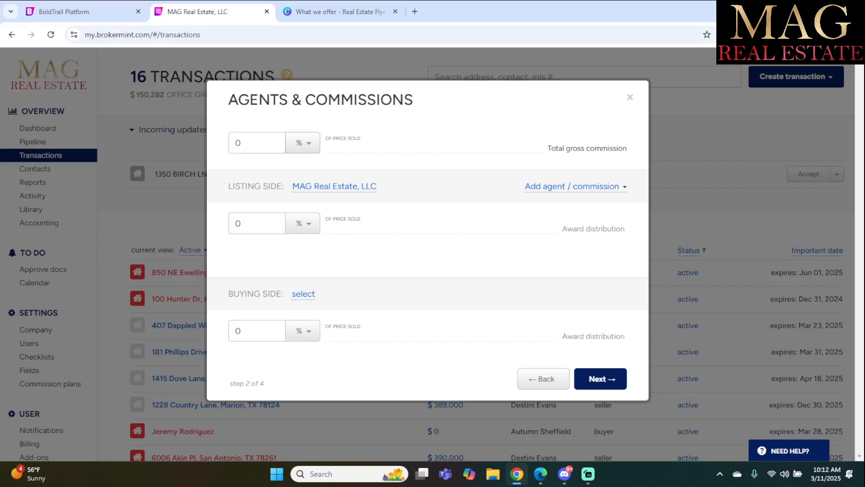
click(303, 143)
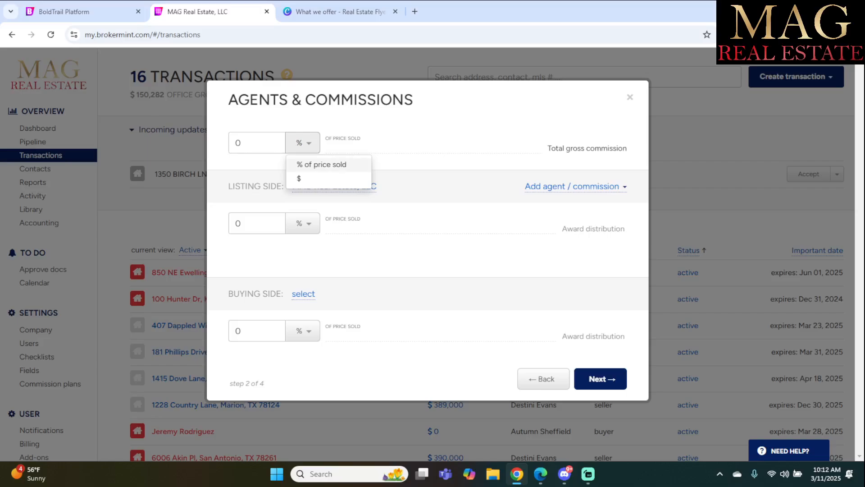
click(321, 164)
Set total gross commission to 6%, with 3% listing side and 3% buying side.
double_click(243, 143)
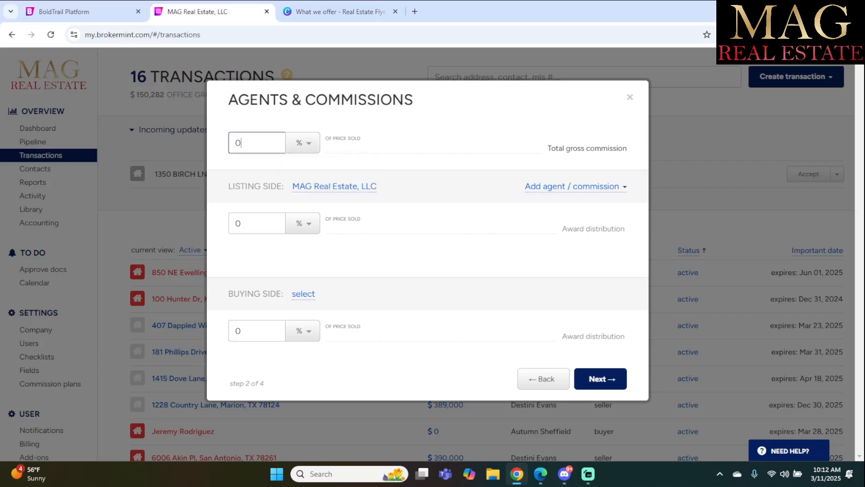
text(6)
click(257, 223)
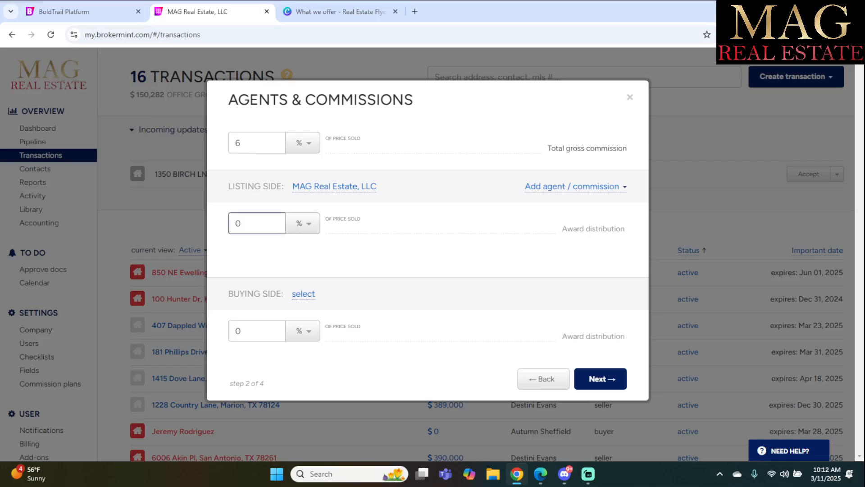
key(BackSpace)
text(3)
click(257, 330)
key(BackSpace)
text(3)
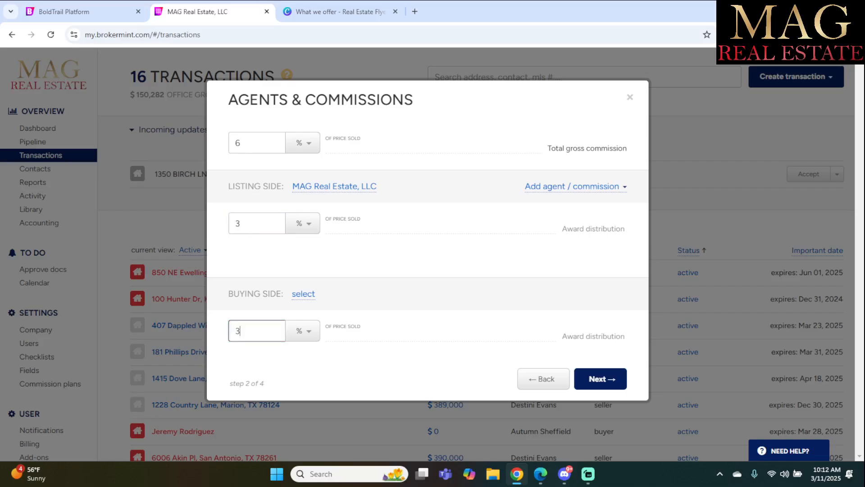
key(Tab)
Assign the matching user as Seller contact and create the 1234 Main St transaction.
click(600, 379)
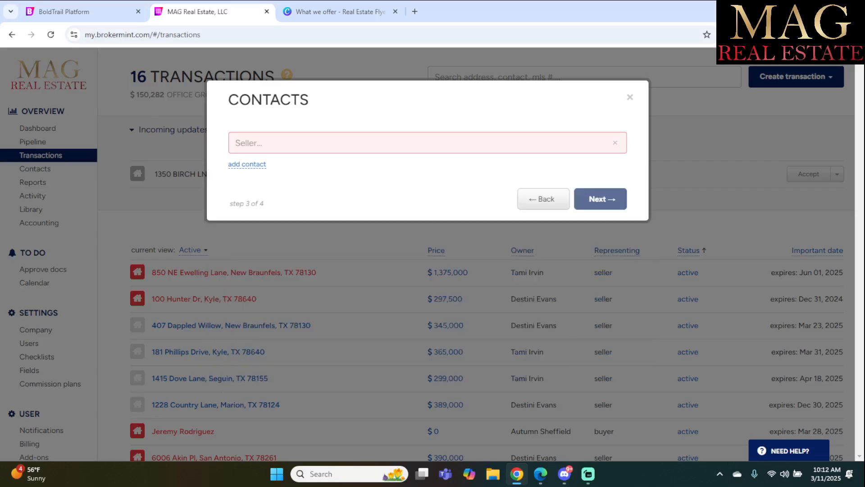
click(248, 143)
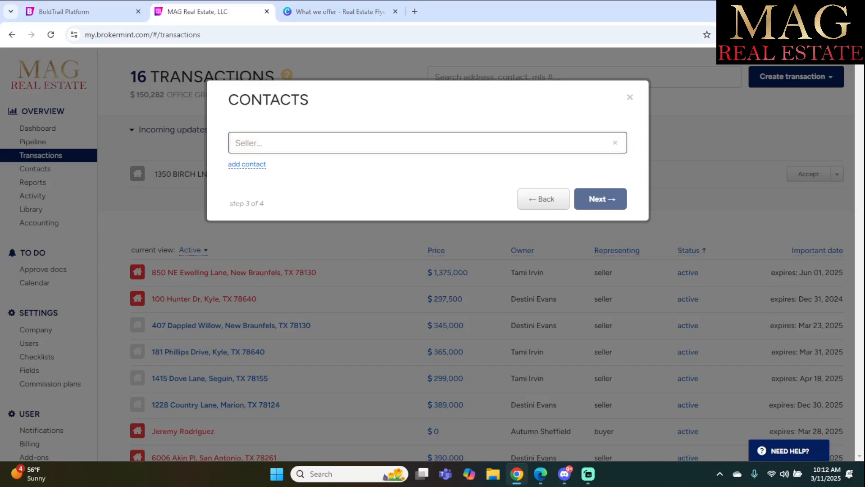
text(ma)
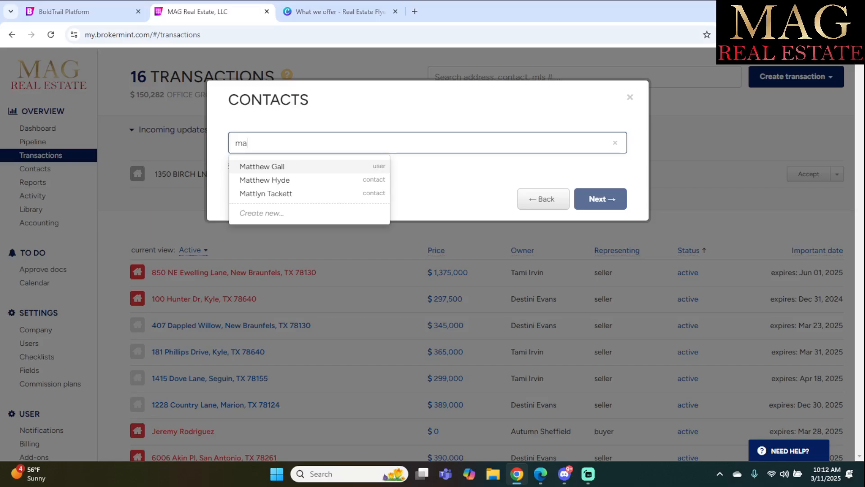
key(BackSpace)
key(BackSpace)
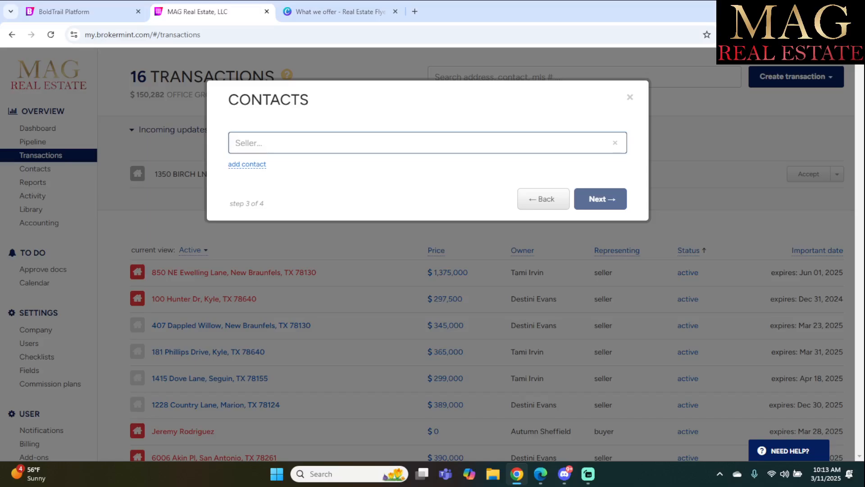
text(ma)
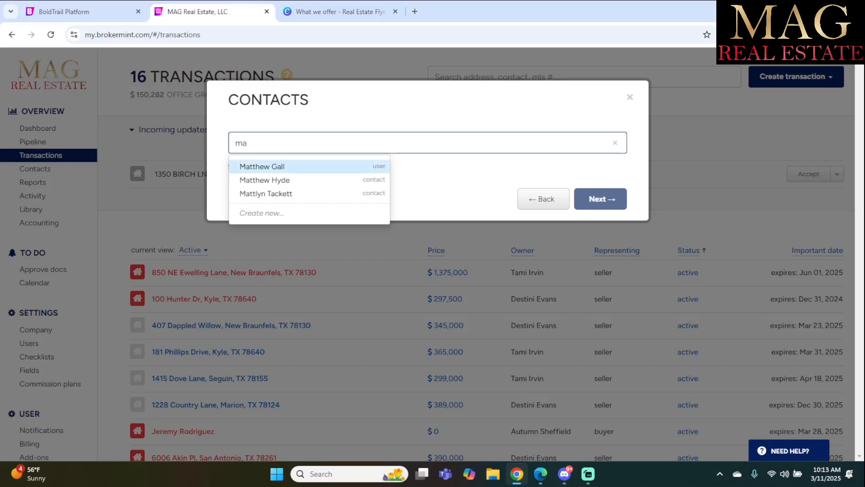
click(270, 166)
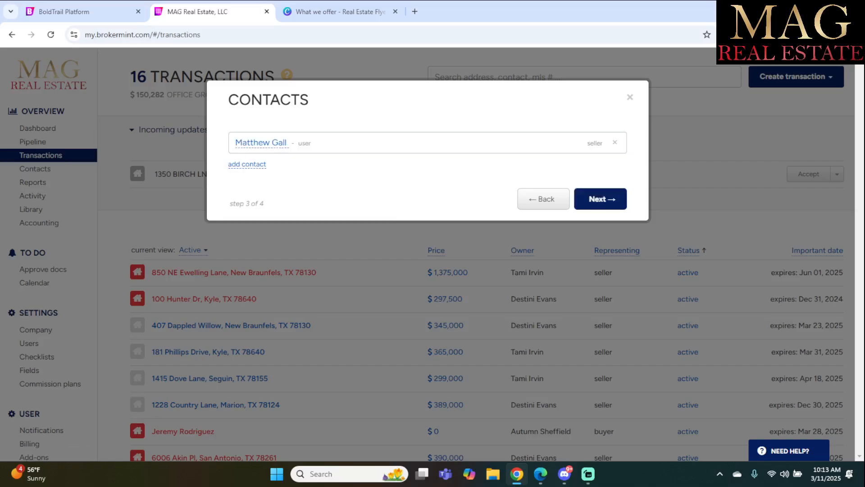
click(600, 198)
click(600, 191)
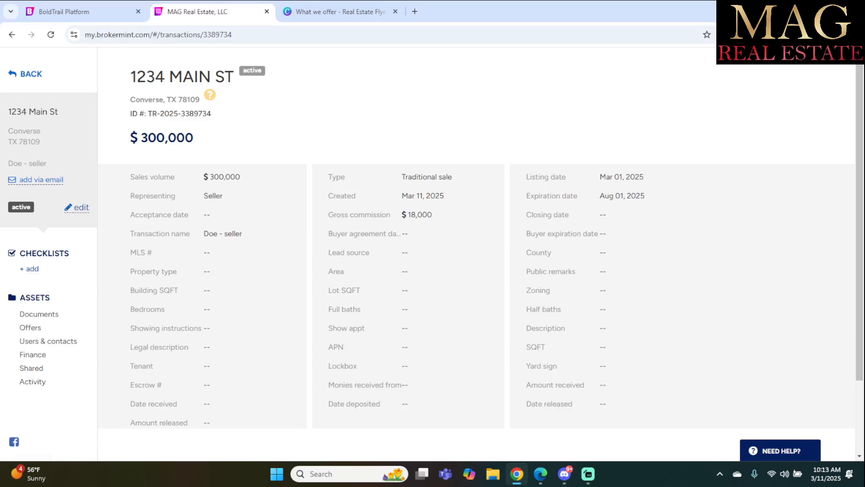
Add the Listing checklist to the transaction.
click(29, 268)
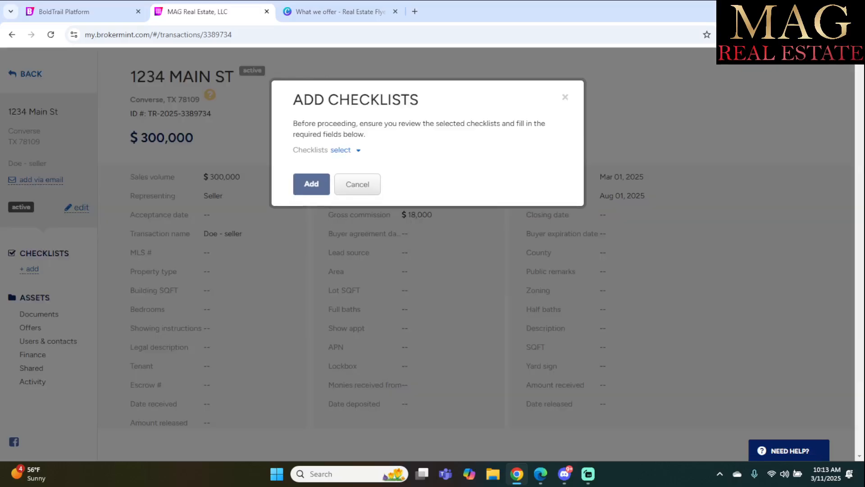
click(341, 150)
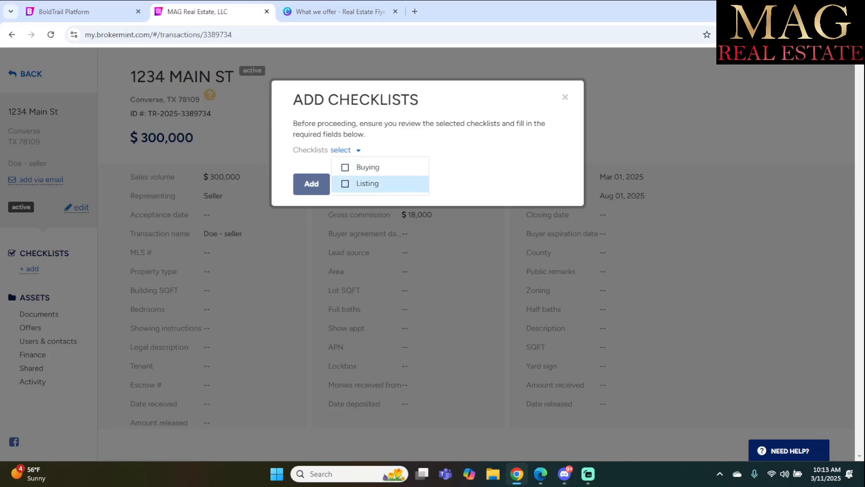
click(368, 183)
click(311, 183)
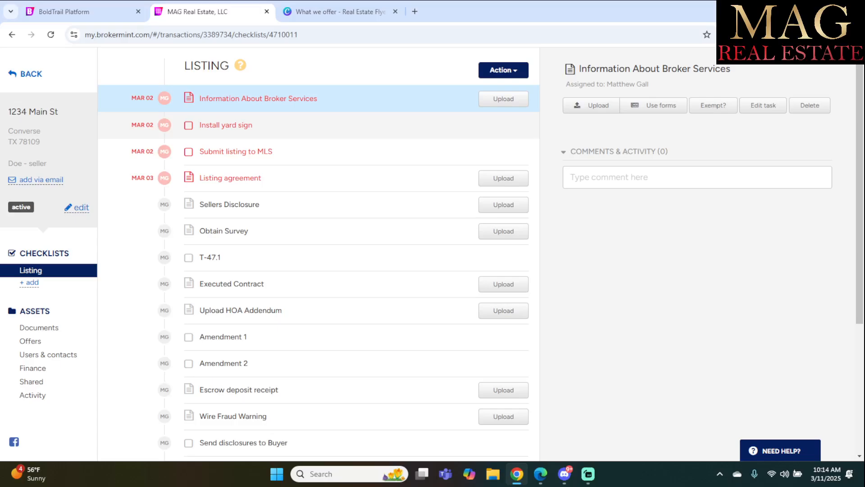
Check off Install yard sign and Submit listing to MLS.
click(188, 125)
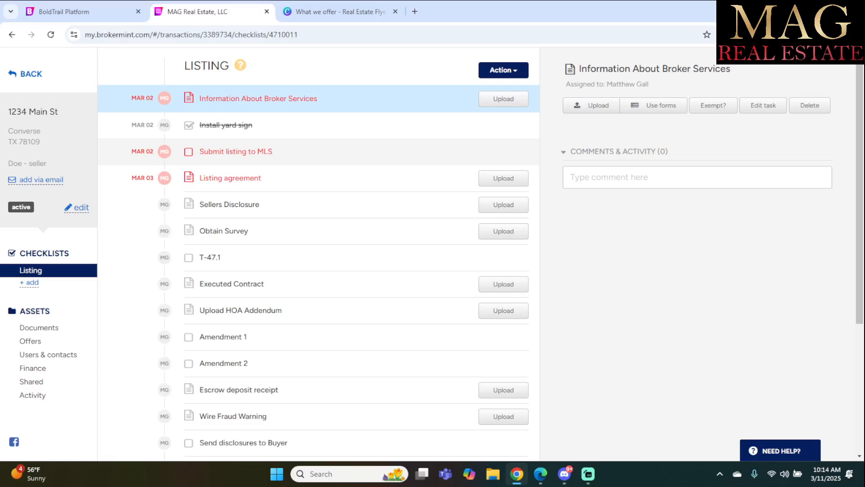
click(188, 151)
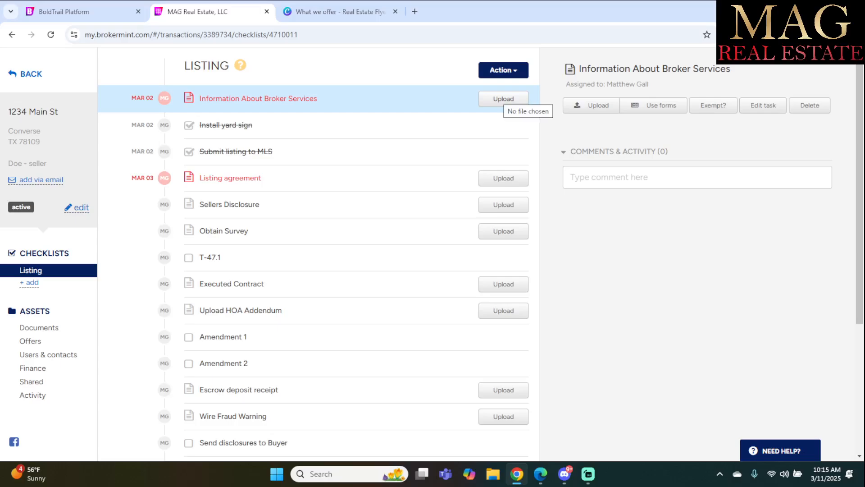
Upload the _IABS_1-1 file from Downloads to Information About Broker Services and submit it for approval.
click(503, 98)
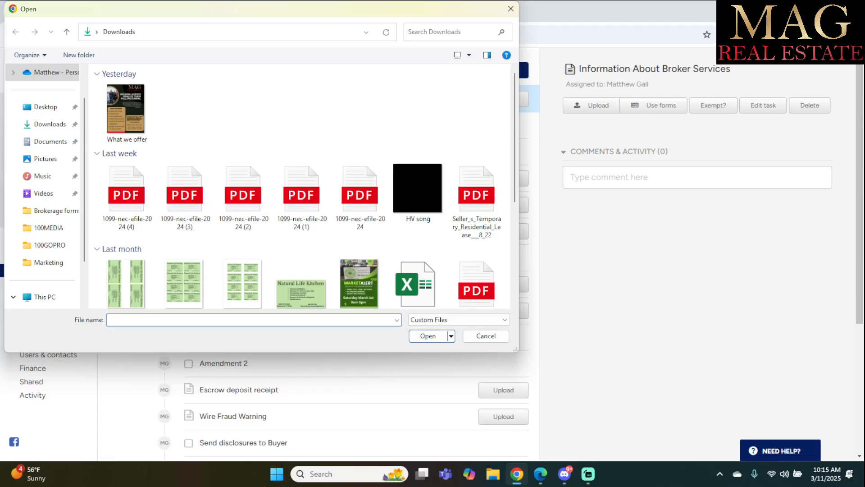
click(450, 32)
text(IABS)
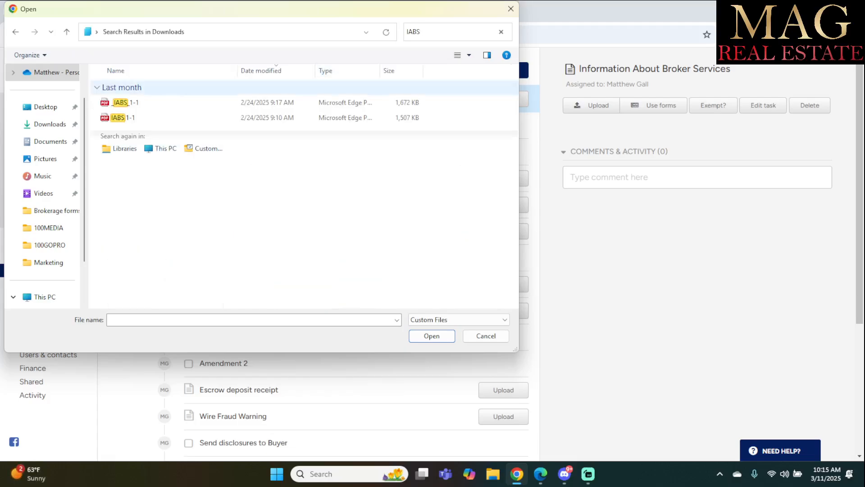
double_click(127, 102)
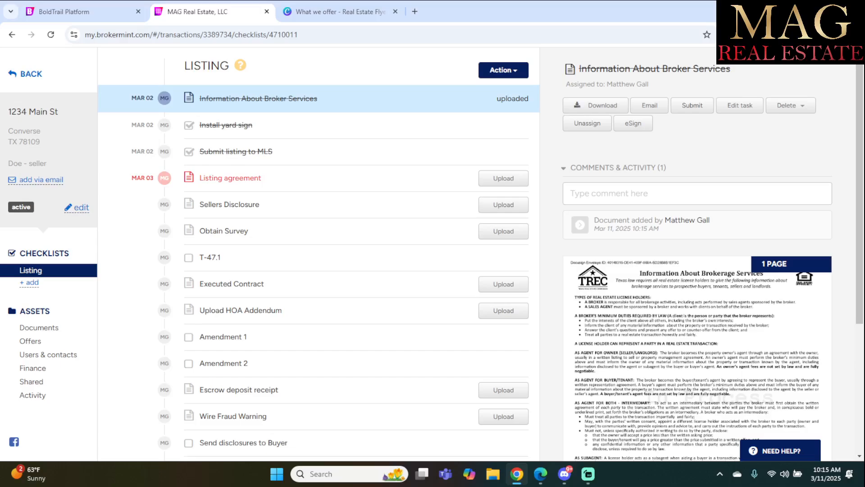
click(692, 105)
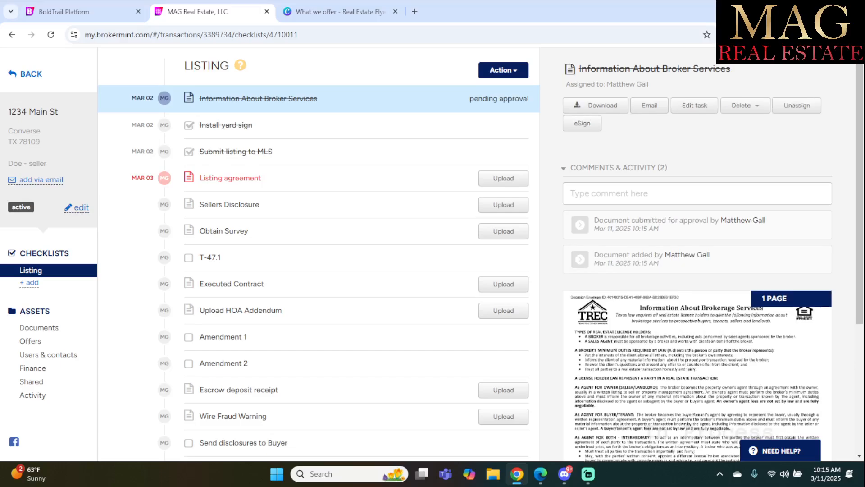
Open the Listing agreement task details.
scroll(432, 253, down, 5)
scroll(433, 253, up, 4)
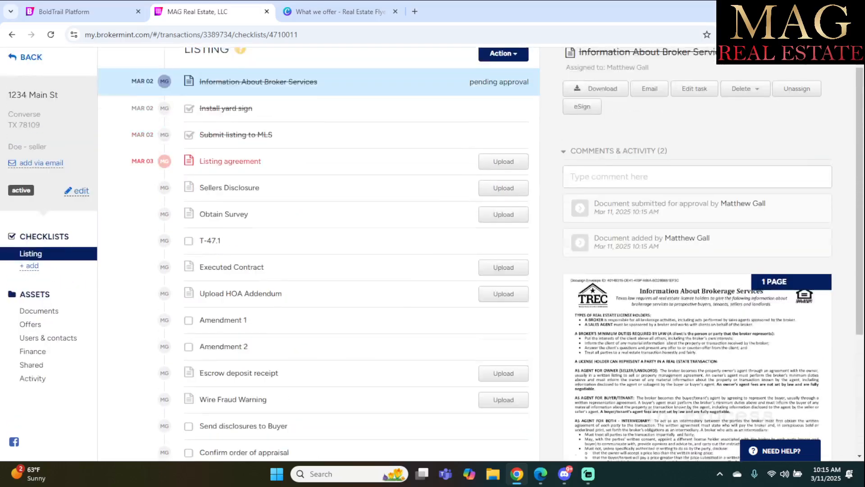
scroll(432, 252, up, 1)
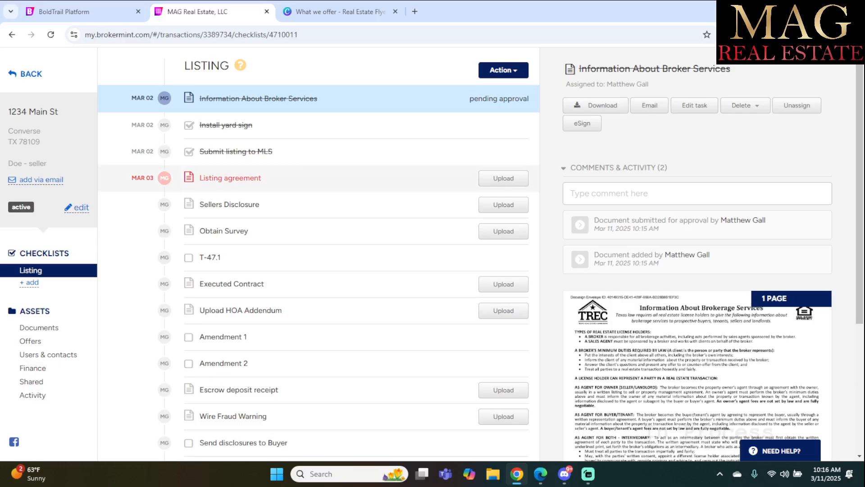
click(230, 178)
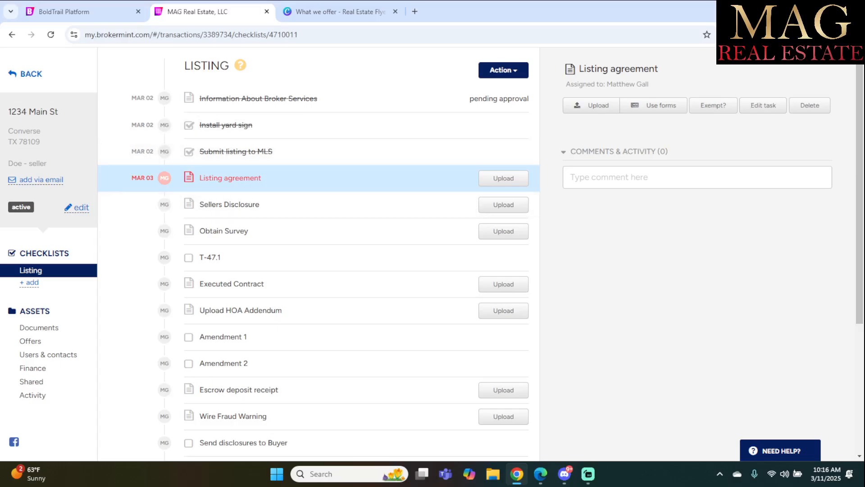
Comment 'Lender not required' on the Obtain Survey task and request its exemption.
click(223, 231)
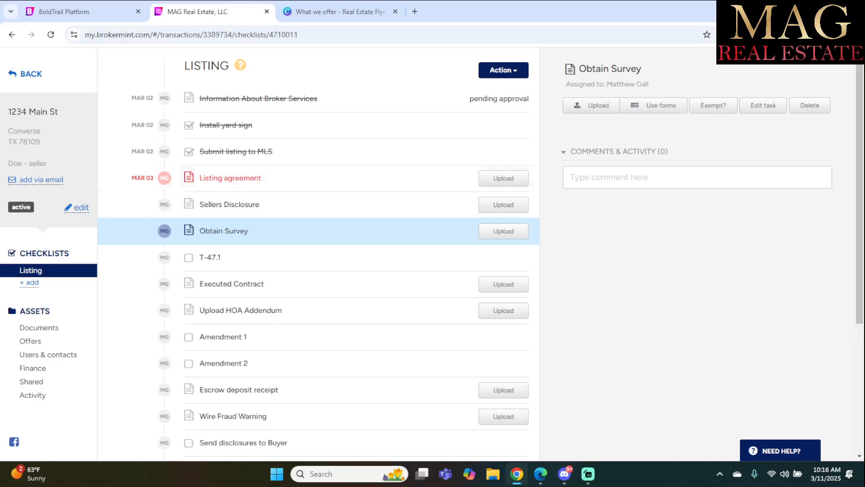
click(658, 177)
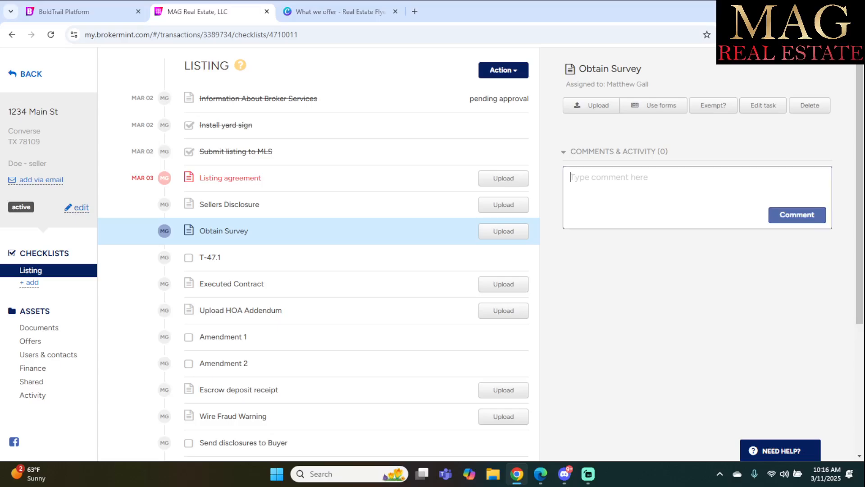
text(Lender not re)
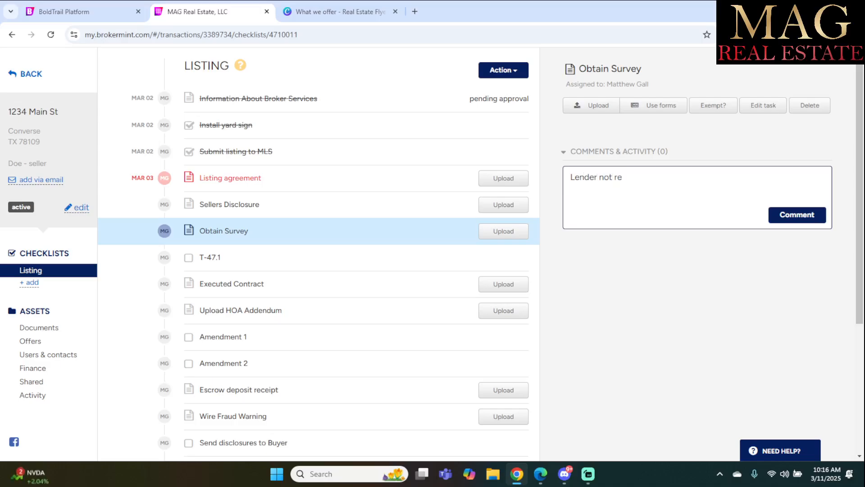
text(quired)
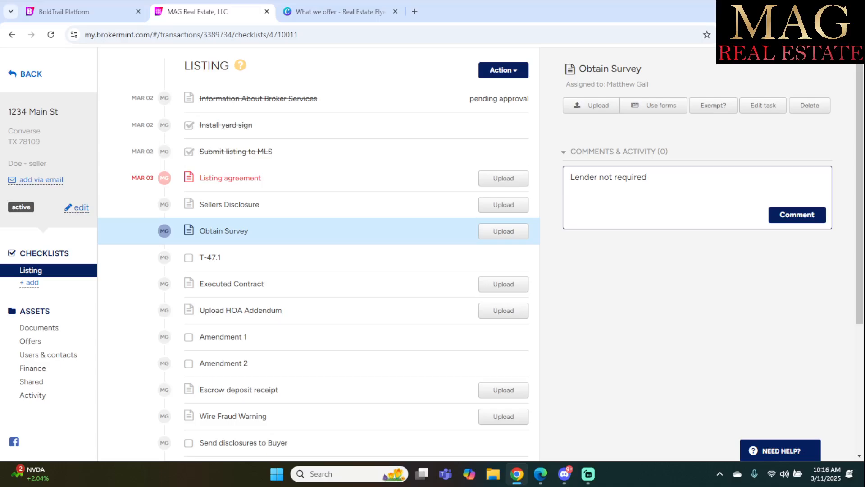
click(714, 105)
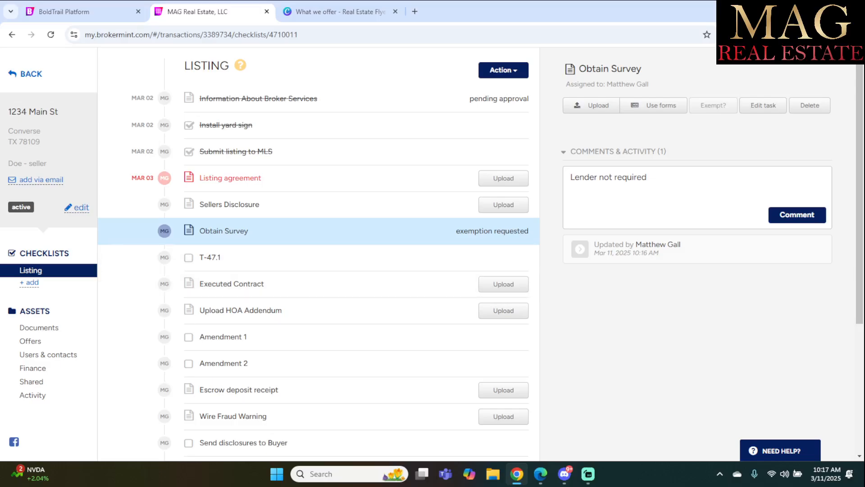
Tick T-47.1 as done, view Amendment 2 and Amendment 1, then go to All Documents.
scroll(315, 203, down, 3)
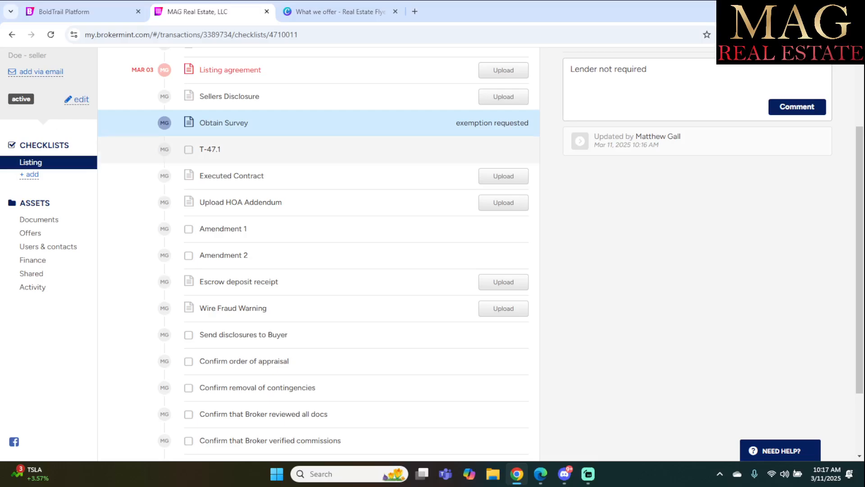
click(188, 149)
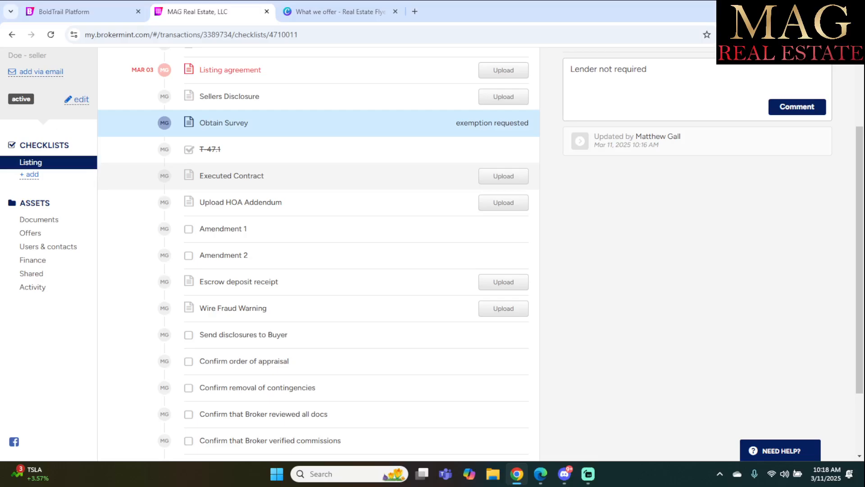
click(223, 255)
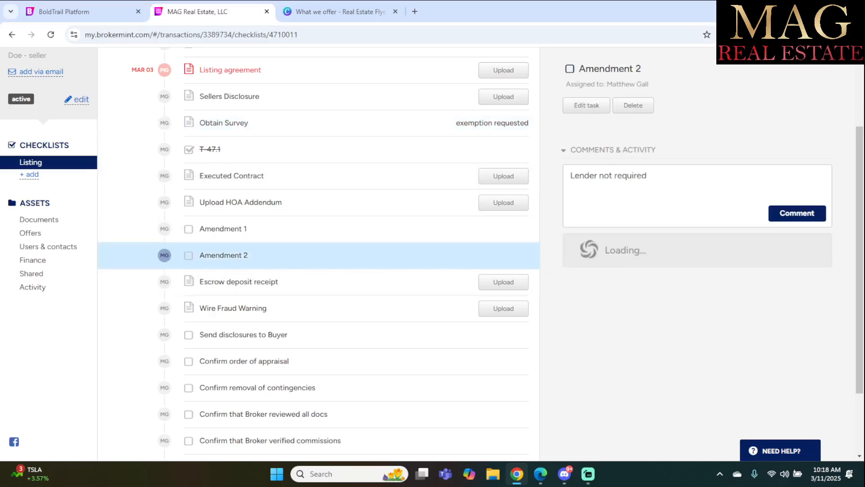
click(223, 229)
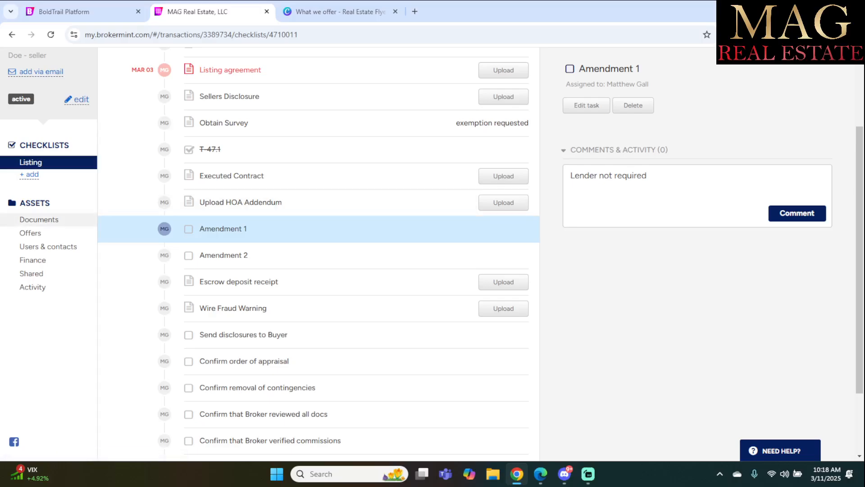
click(39, 219)
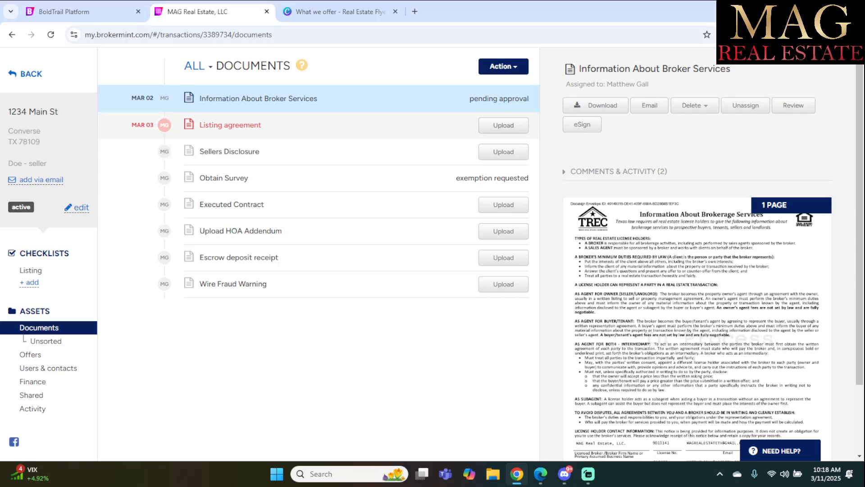
Start an upload on Listing agreement, cancel it, and show the Download all option.
click(503, 125)
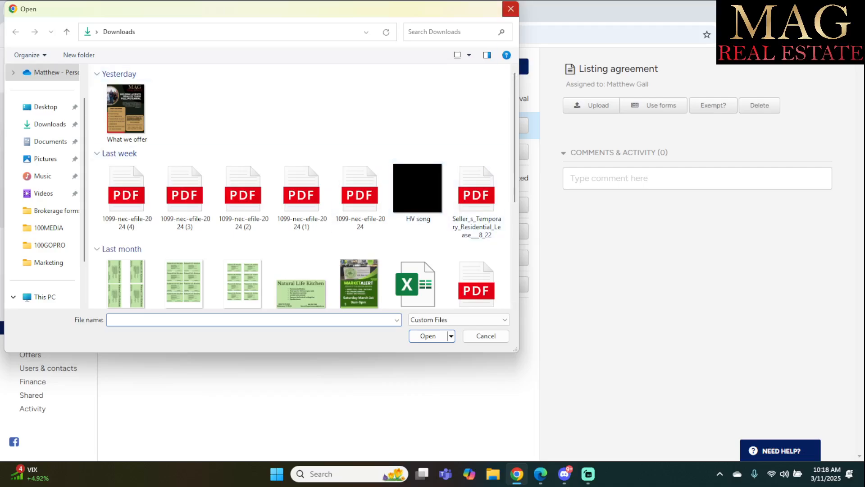
click(511, 9)
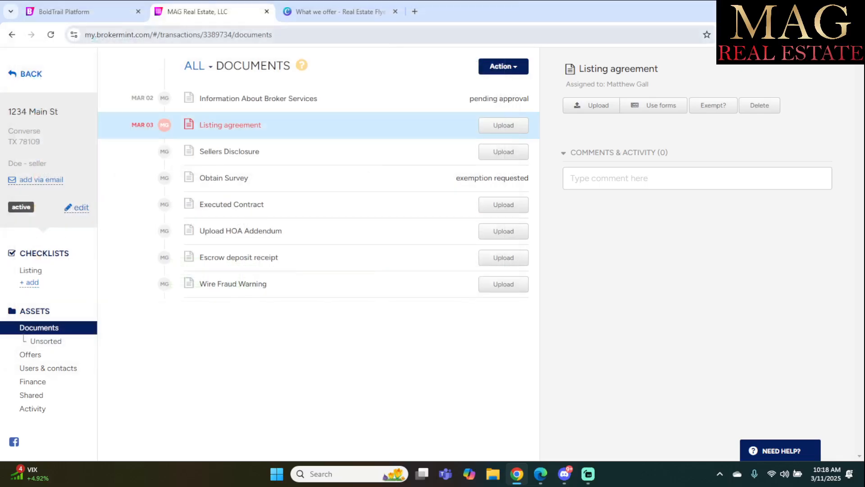
click(504, 67)
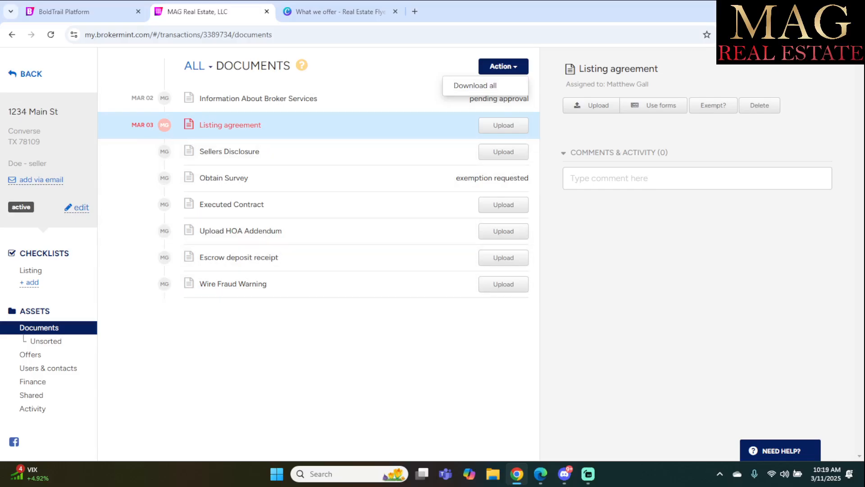
On Unsorted Documents, try Add document > Pull from DocuSign, then close it without signing in.
click(45, 340)
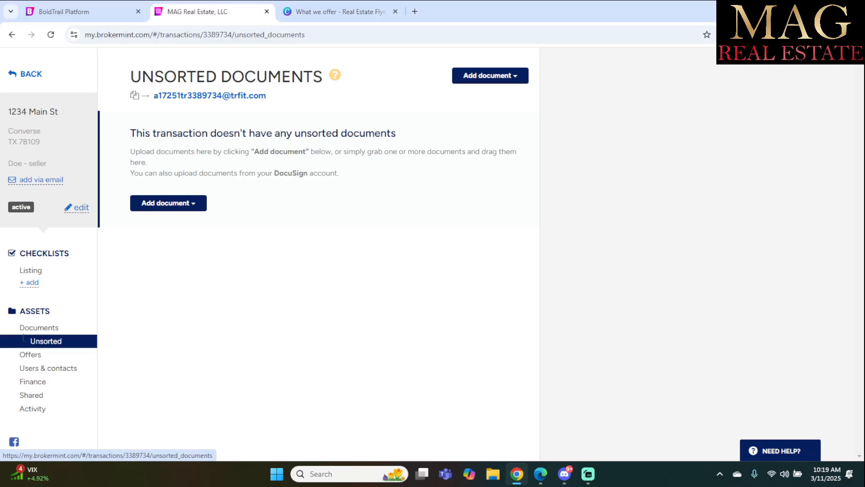
click(491, 76)
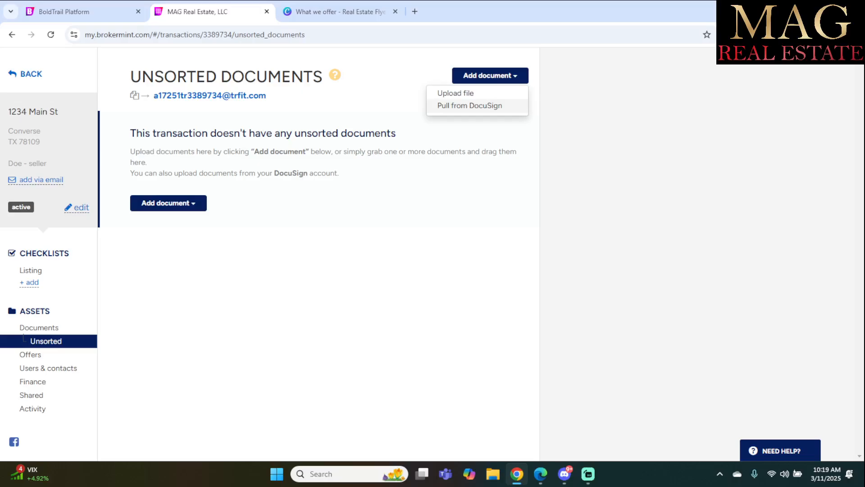
click(469, 106)
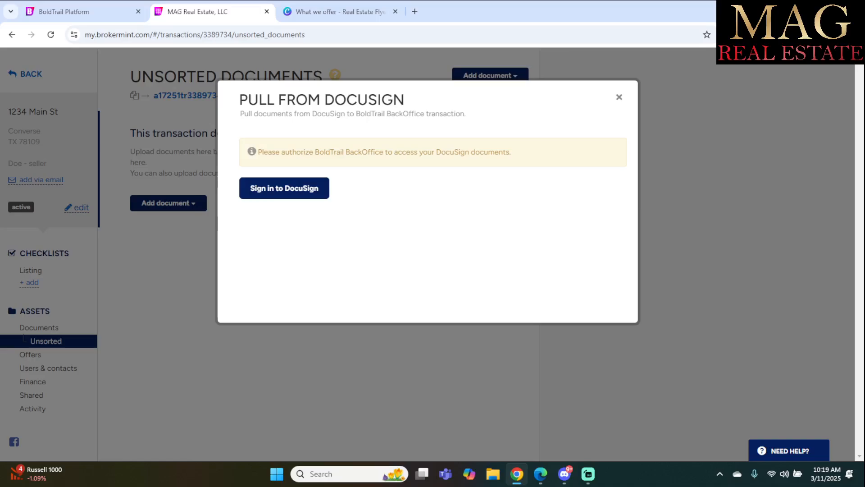
click(619, 97)
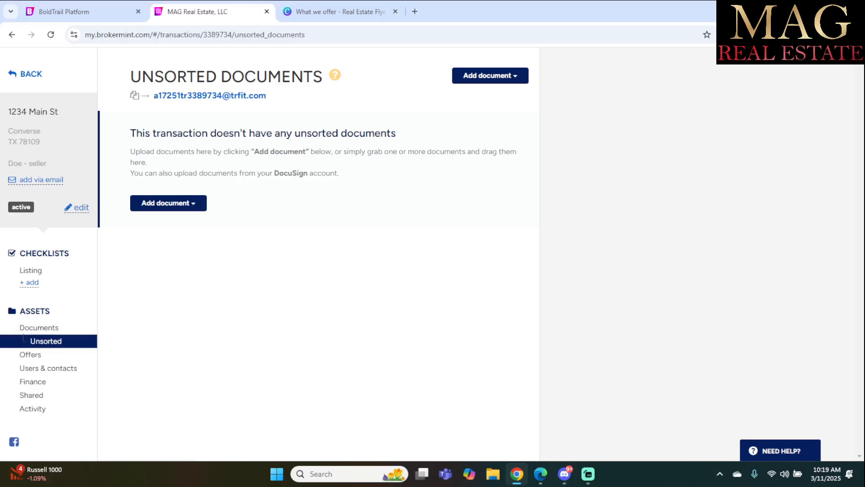
click(491, 76)
Go back to the All Documents list and reveal the Download all action.
click(491, 75)
click(39, 328)
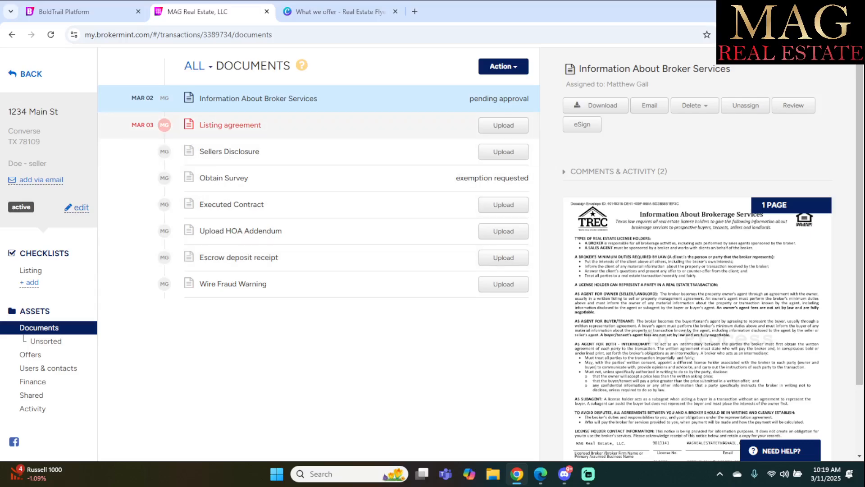
click(504, 66)
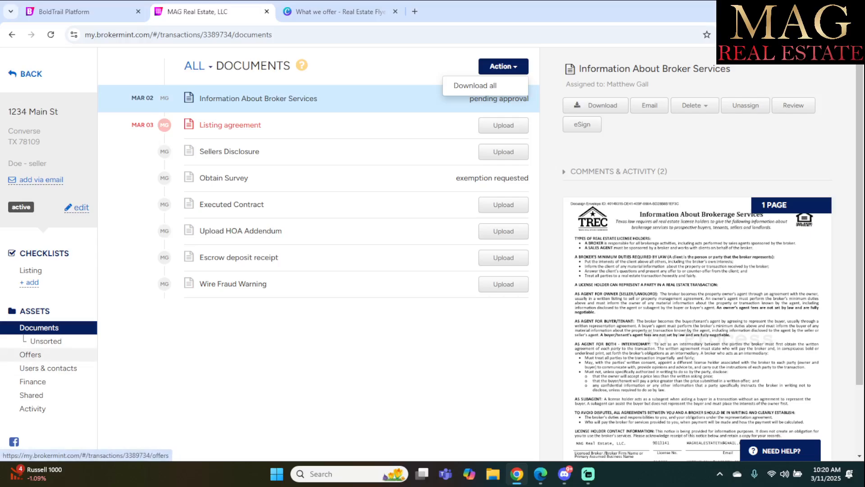
Open the public offer submission link from the transaction's Offers page.
click(30, 355)
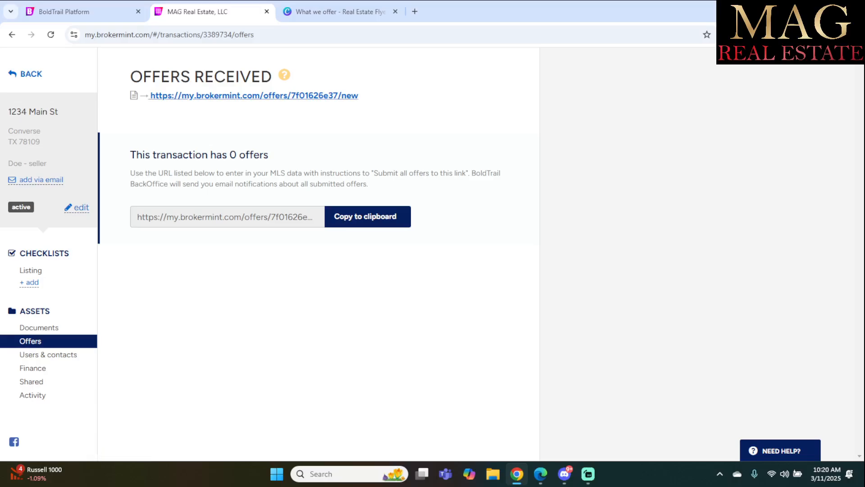
click(254, 95)
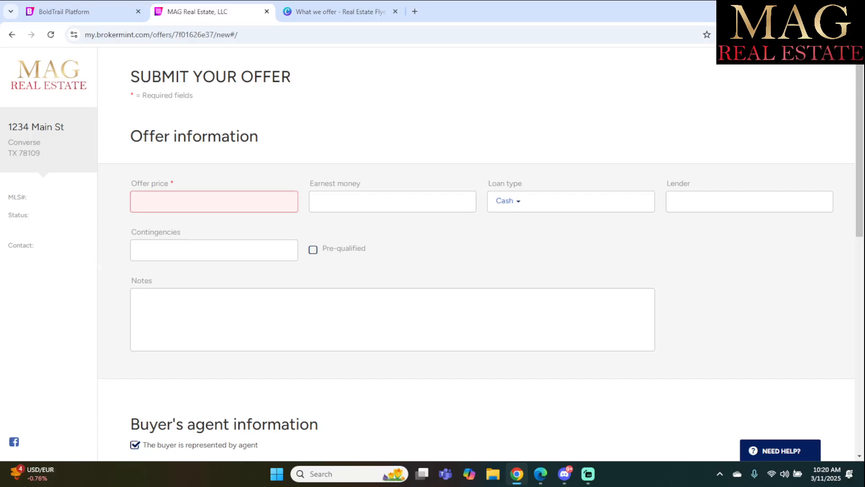
Enter a $290,000 offer price, $2,900 earnest money and an FHA loan type.
text(290000)
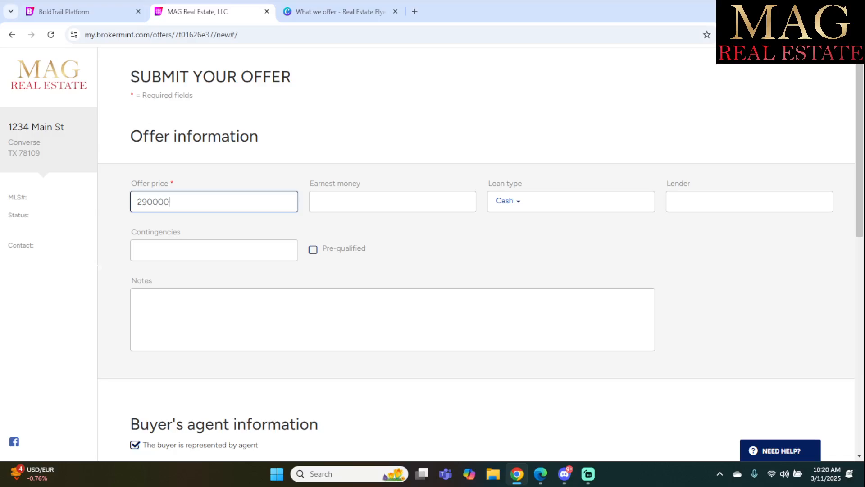
key(Tab)
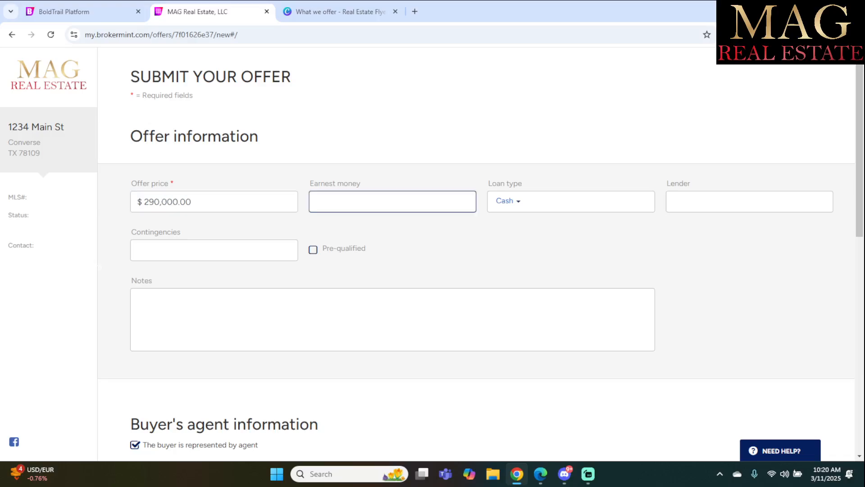
text(2900)
key(Tab)
click(509, 201)
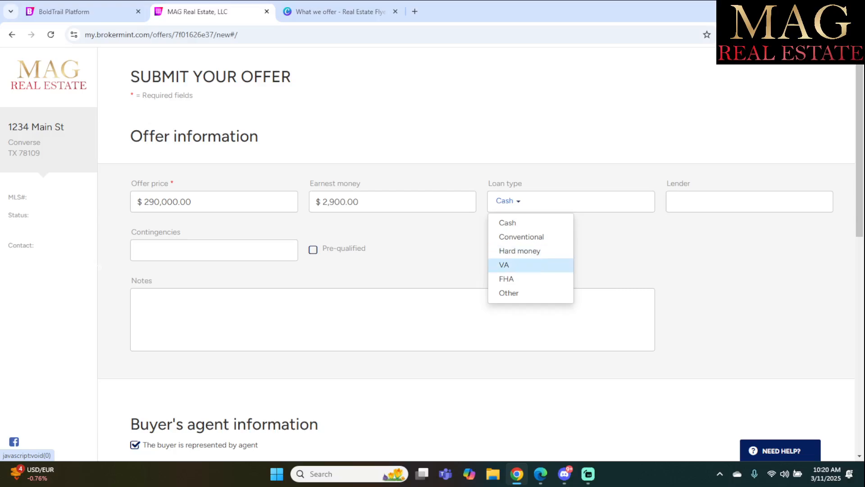
click(507, 279)
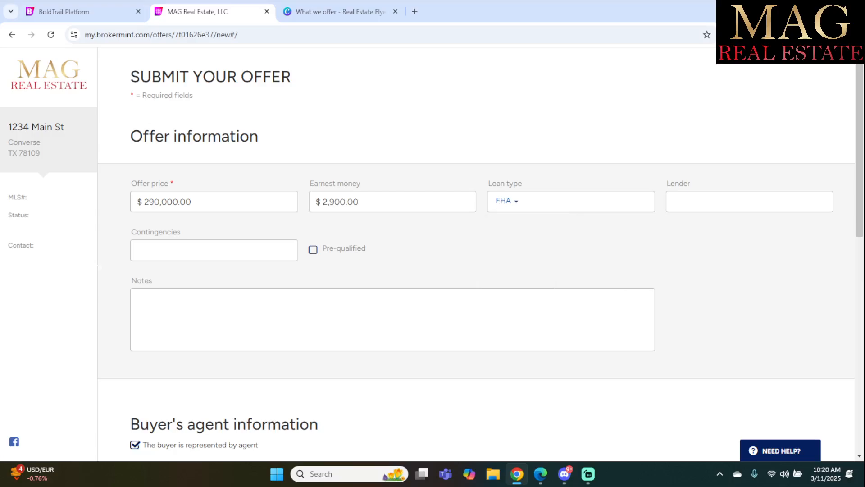
Enter the lender name, check pre-qualified, and add the 'lender approvsl' contingency.
click(749, 201)
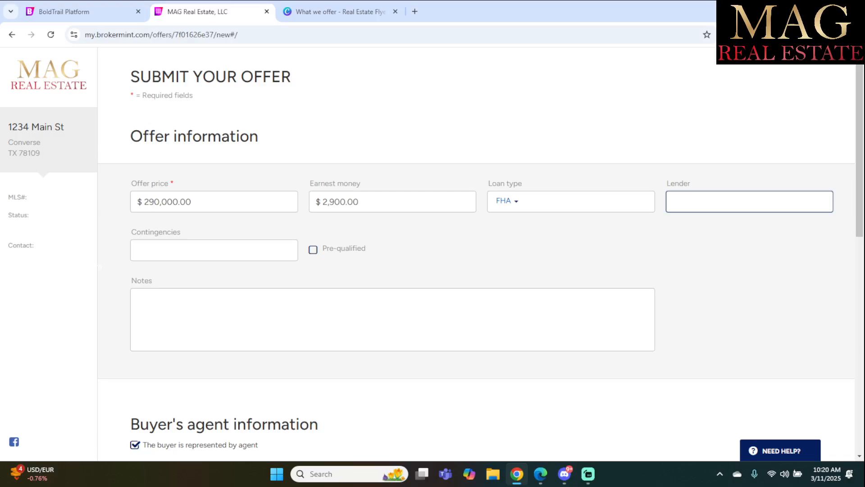
text(Stevo)
key(Tab)
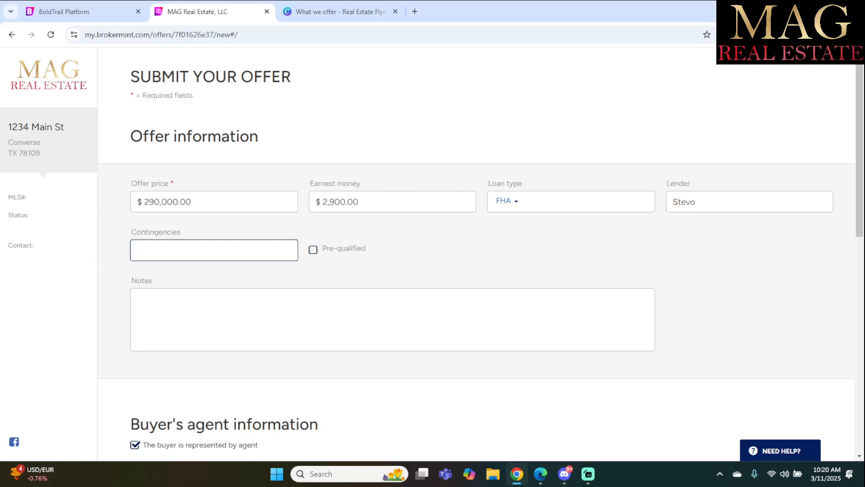
key(Tab)
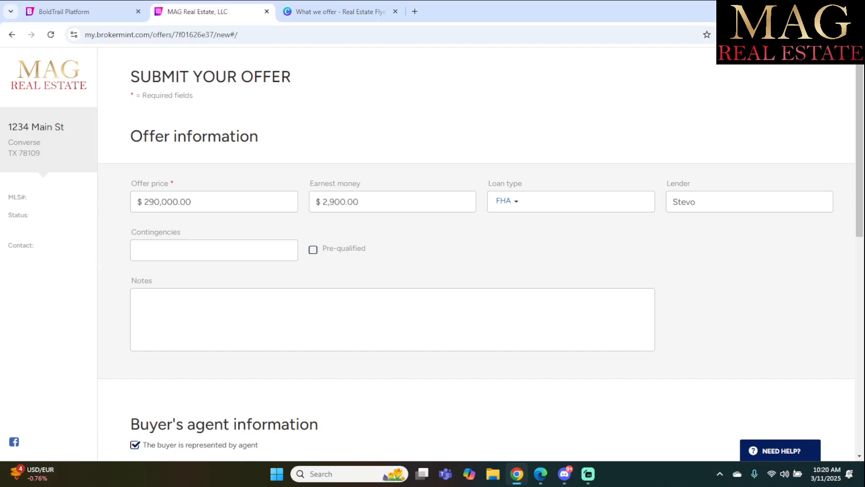
key(space)
click(213, 250)
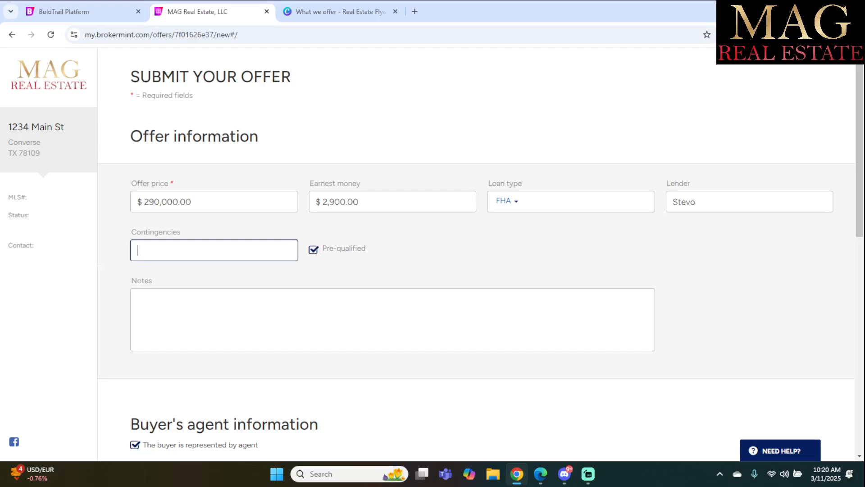
text(lender approvsl)
key(Tab)
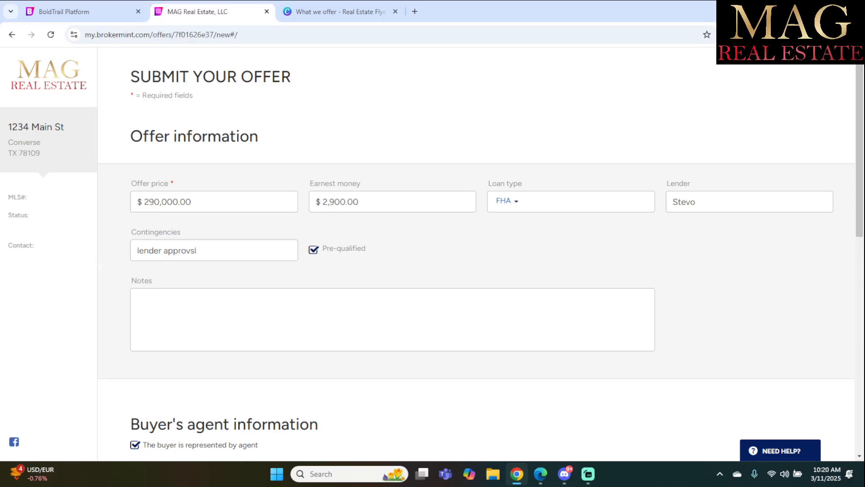
scroll(476, 254, down, 4)
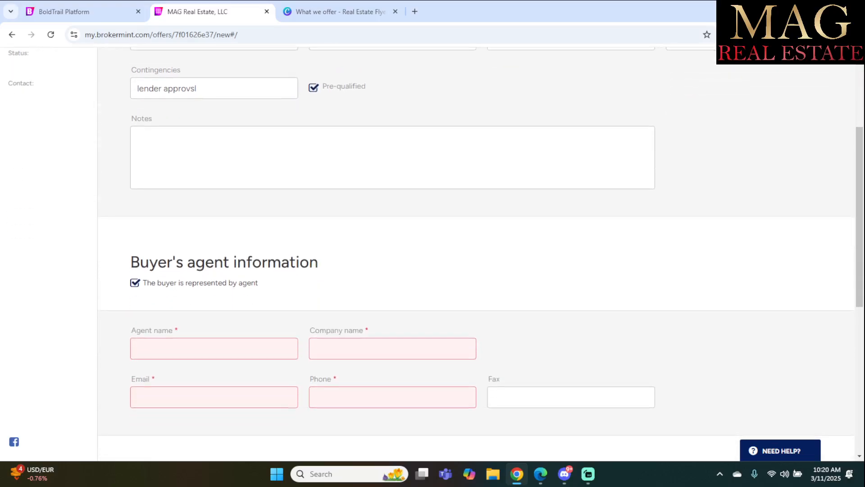
scroll(476, 255, up, 4)
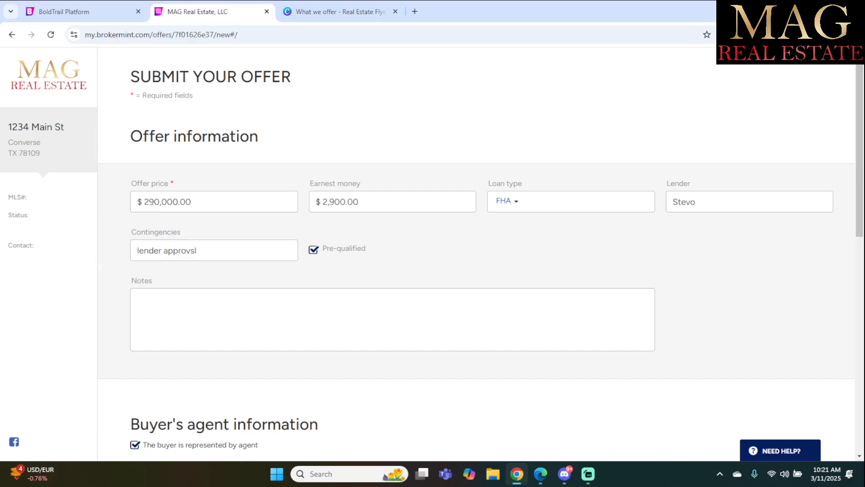
Enter the buyer's agent's name, company ABC Brokerage, e-mail address and phone number.
scroll(476, 252, down, 7)
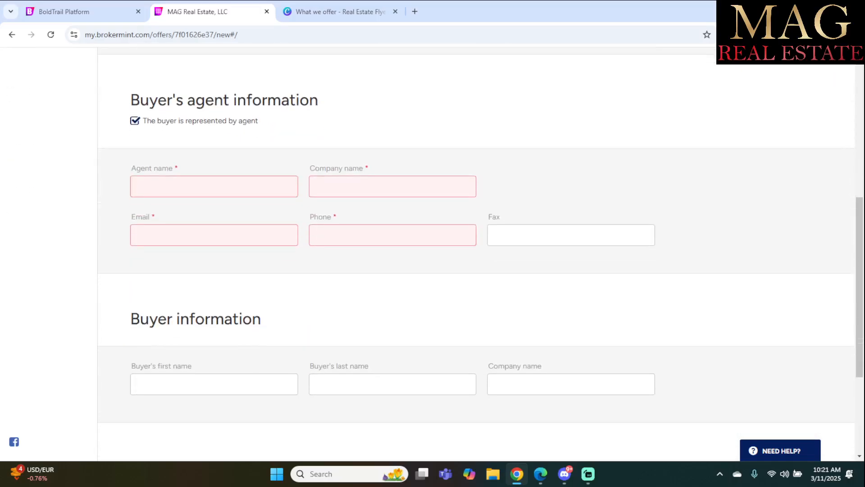
click(215, 187)
text(Jane)
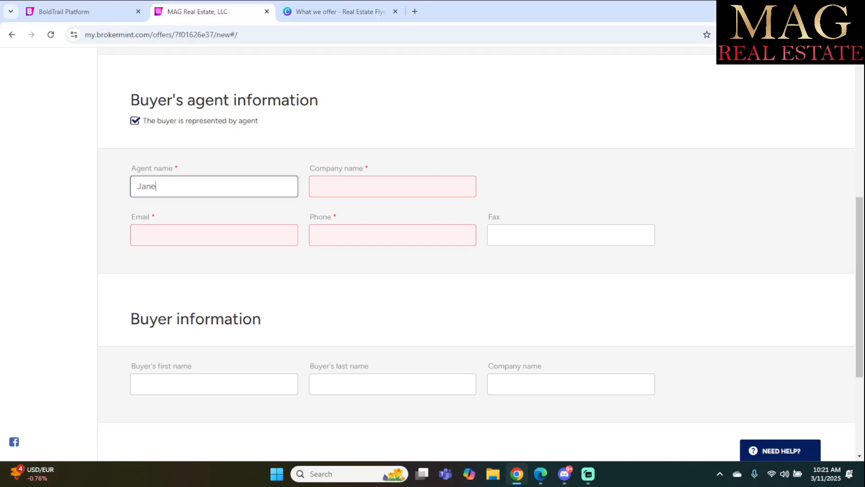
text( Doe)
key(Tab)
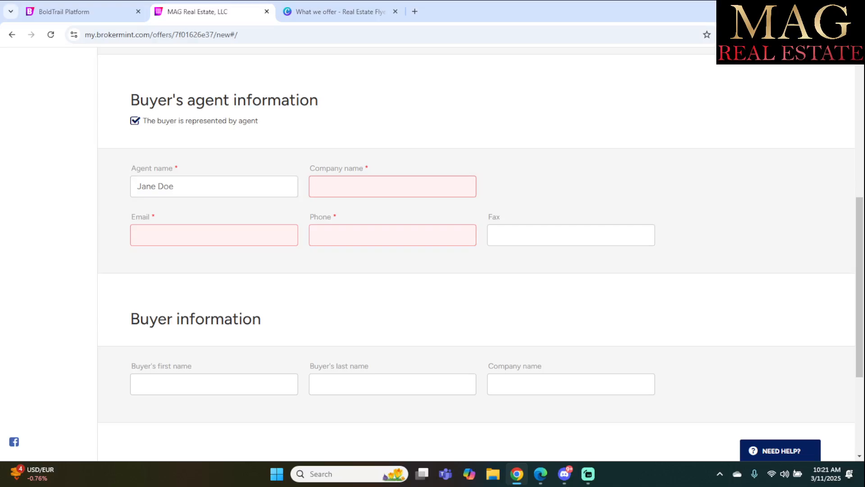
text(ABC Br)
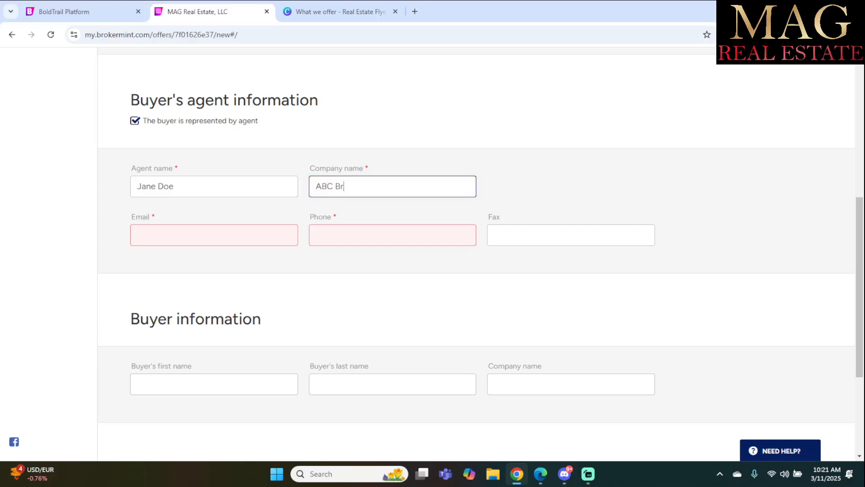
text(okerage)
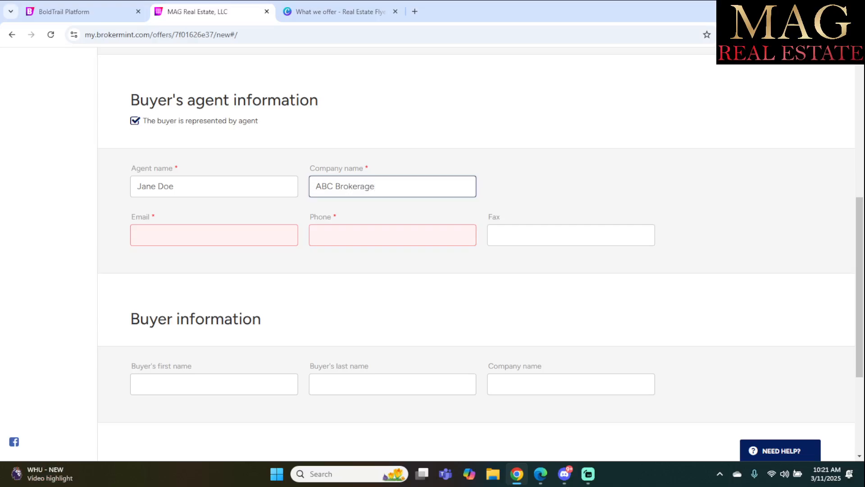
key(Tab)
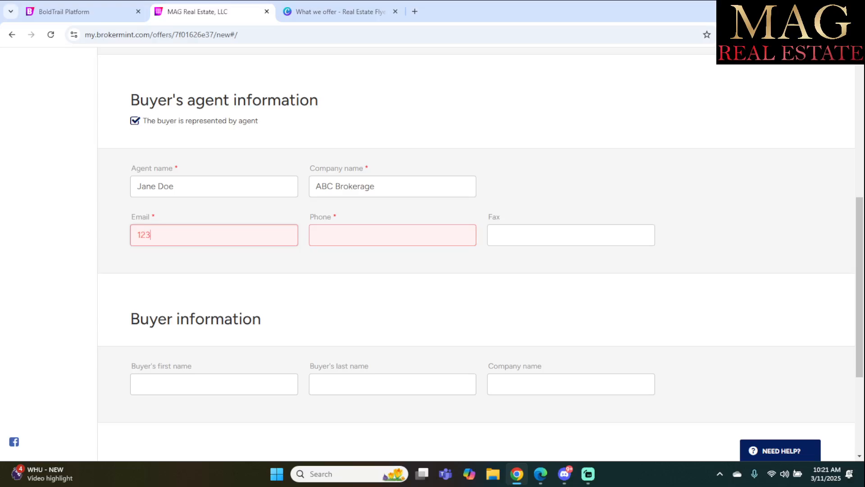
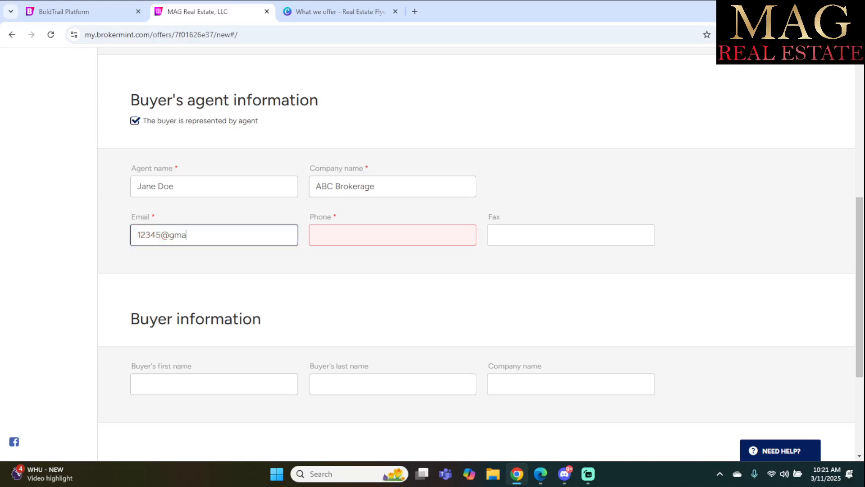
key(Tab)
text(123)
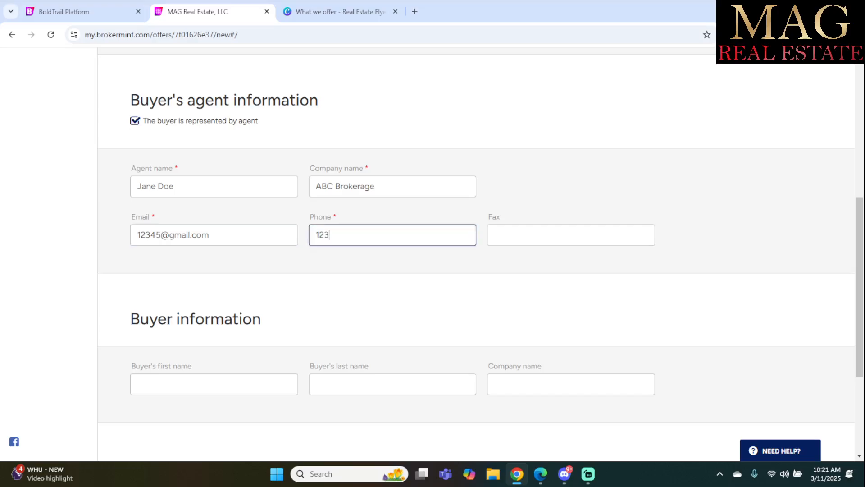
text(456789)
text(0)
Fill in the buyer's first and last name, correcting typos in both fields.
scroll(477, 254, down, 2)
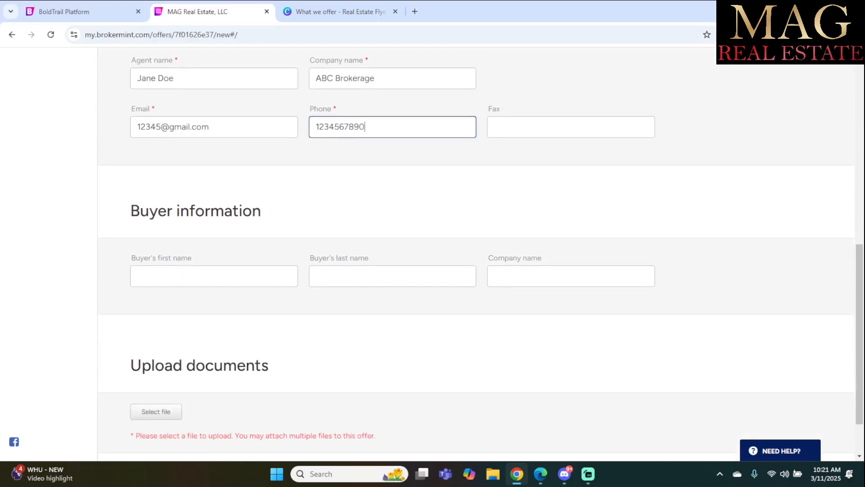
click(214, 276)
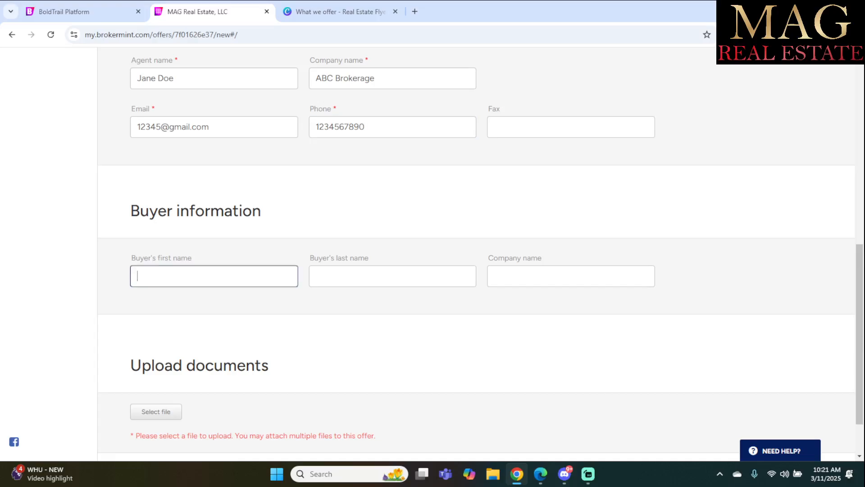
click(343, 276)
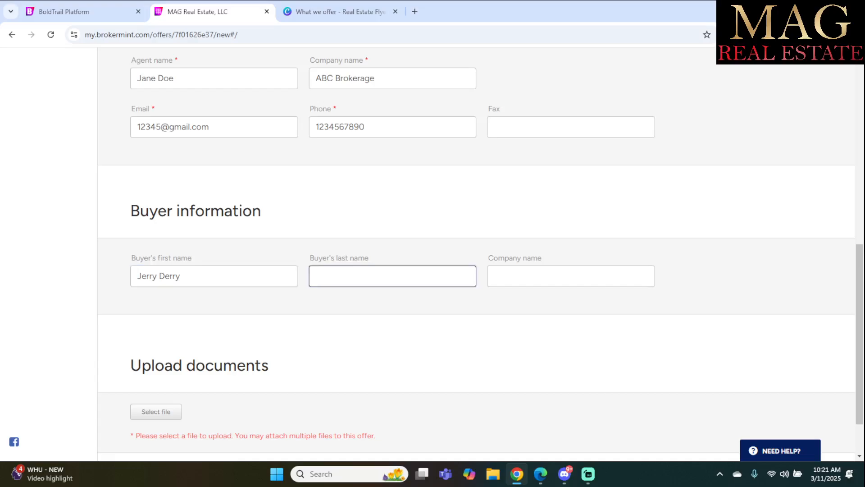
click(181, 276)
key(BackSpace)
key(BackSpace)
key(BackSpace)
key(BackSpace)
key(BackSpace)
key(BackSpace)
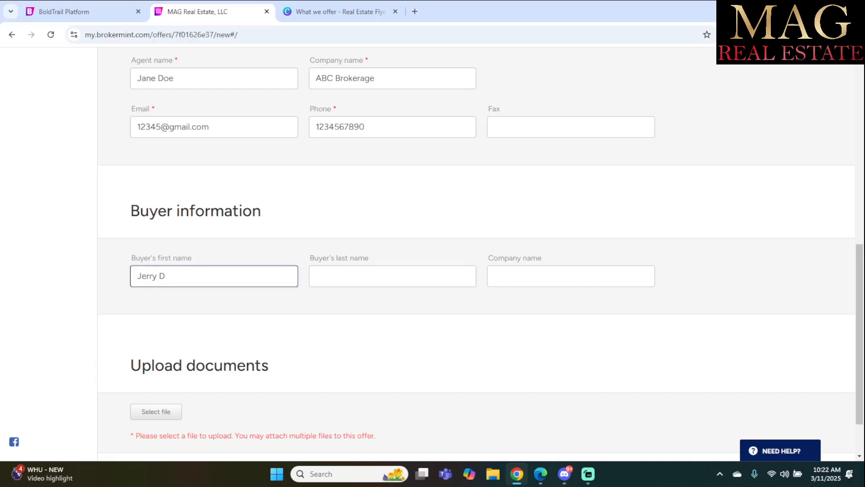
key(Tab)
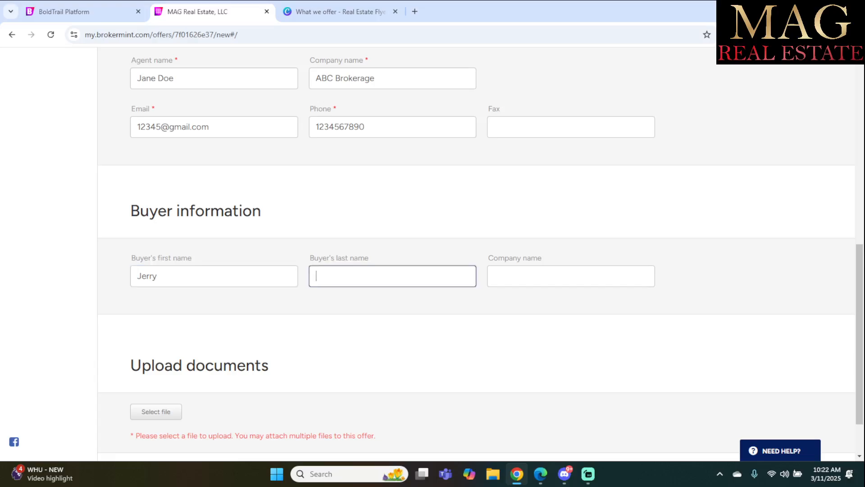
text(Deery)
key(BackSpace)
key(BackSpace)
key(BackSpace)
text(rry)
scroll(476, 253, down, 1)
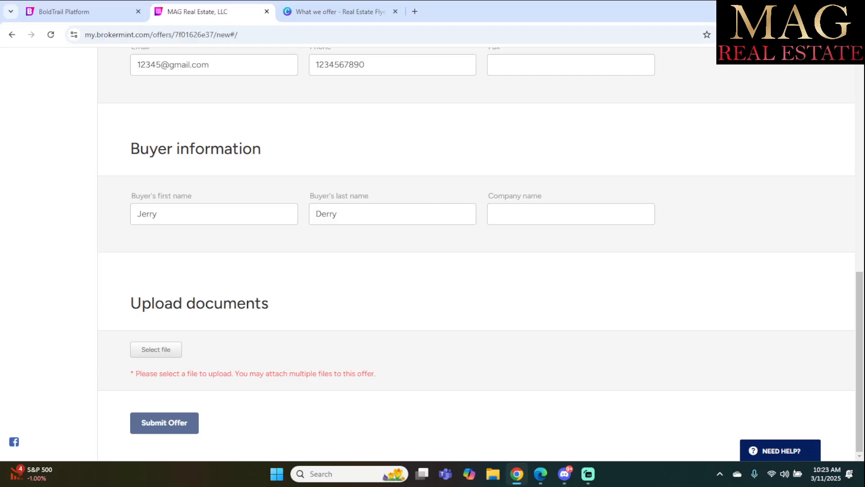
Attach Seller_s_Temporary_Residential_Lease PDF from Downloads and submit the offer.
click(156, 350)
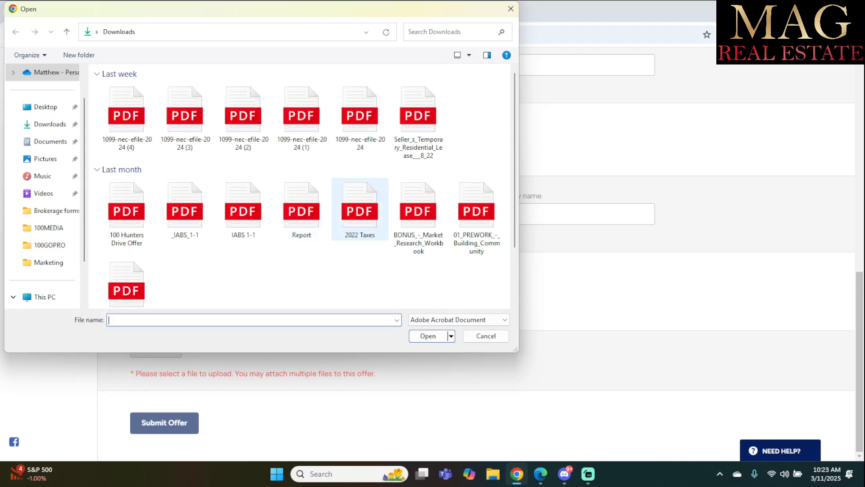
double_click(418, 121)
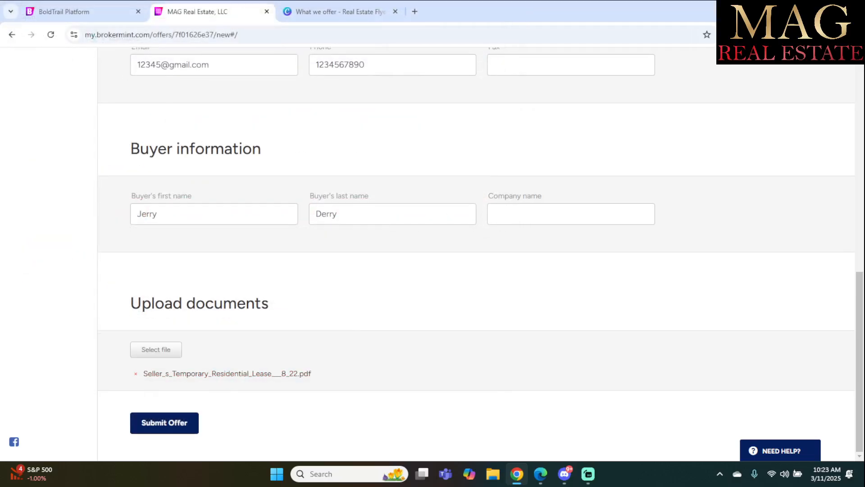
click(164, 423)
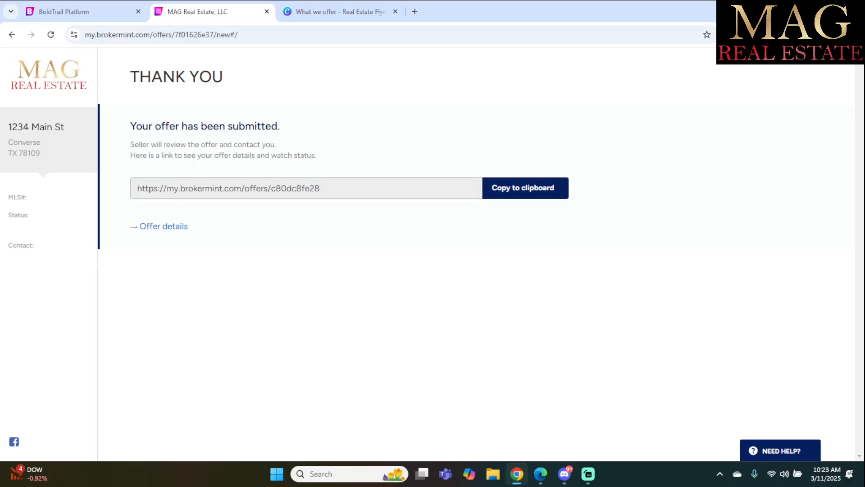
Open the $290,000 offer's details and scroll down to its Amendments / Counter Offers area.
click(164, 226)
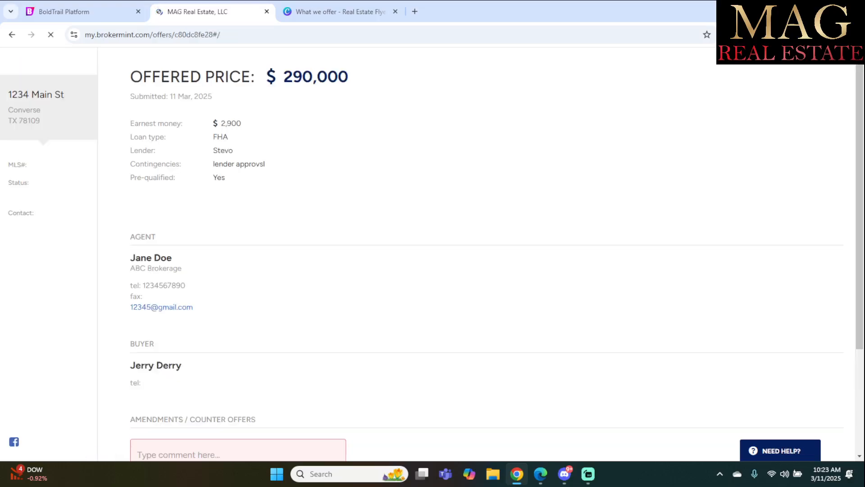
scroll(433, 253, down, 3)
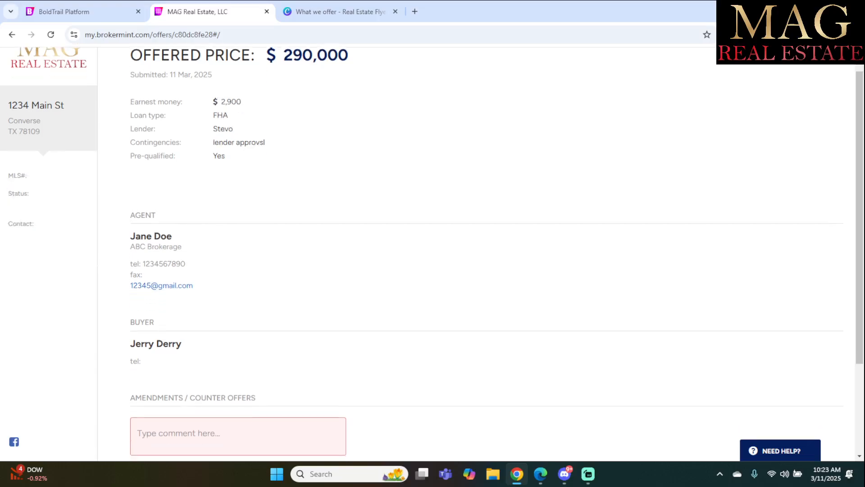
scroll(433, 252, up, 3)
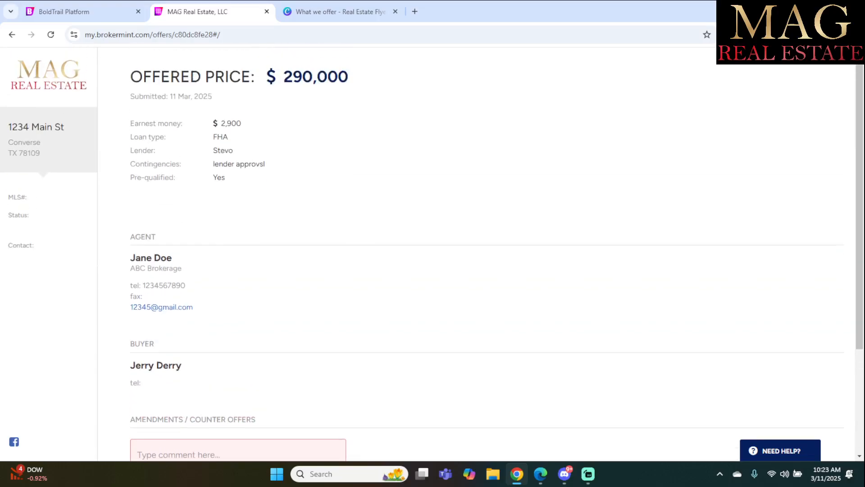
scroll(433, 252, down, 3)
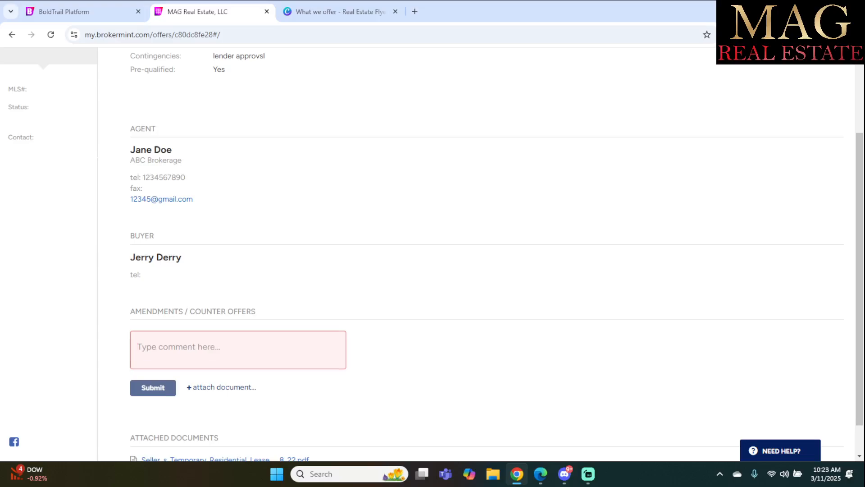
text(asking )
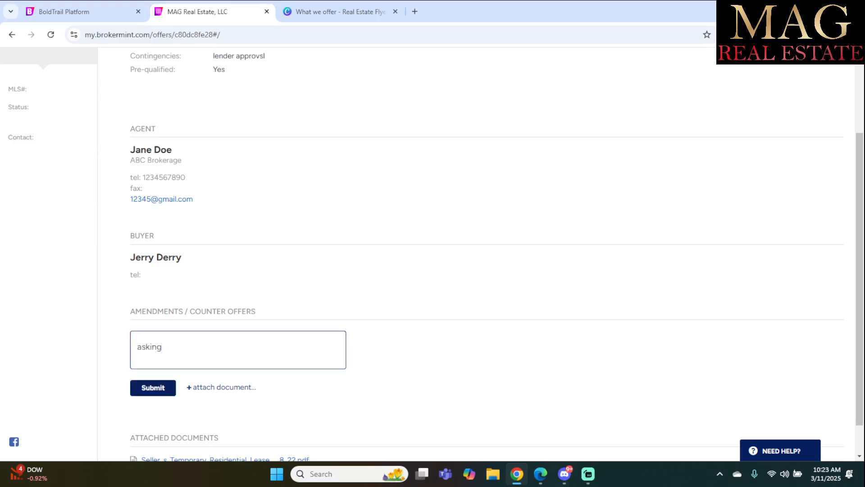
text($10k in closing)
scroll(450, 252, up, 3)
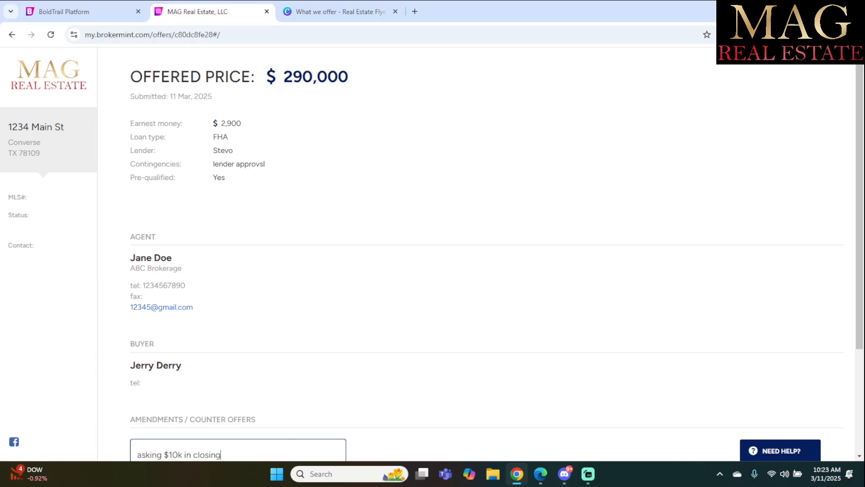
scroll(433, 252, down, 3)
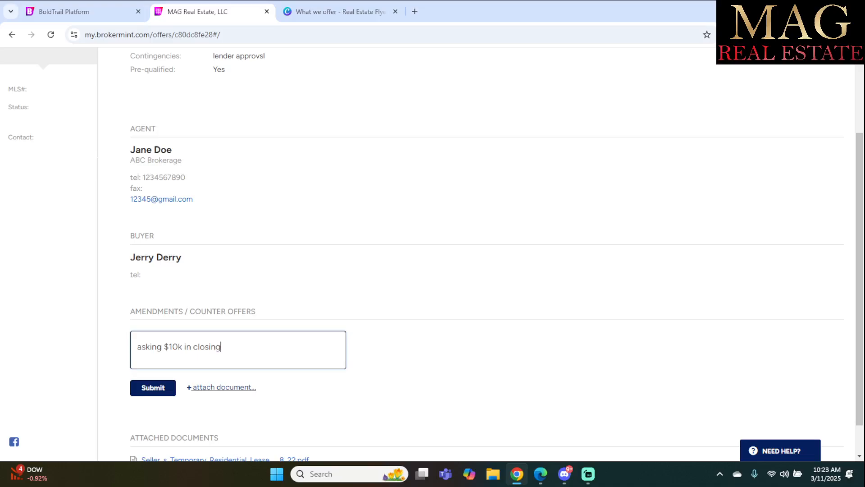
click(154, 387)
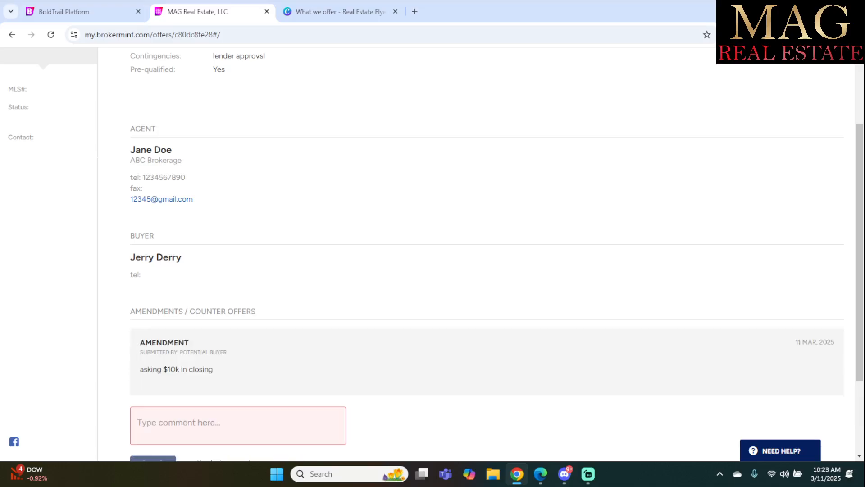
scroll(486, 253, up, 1)
scroll(486, 254, down, 3)
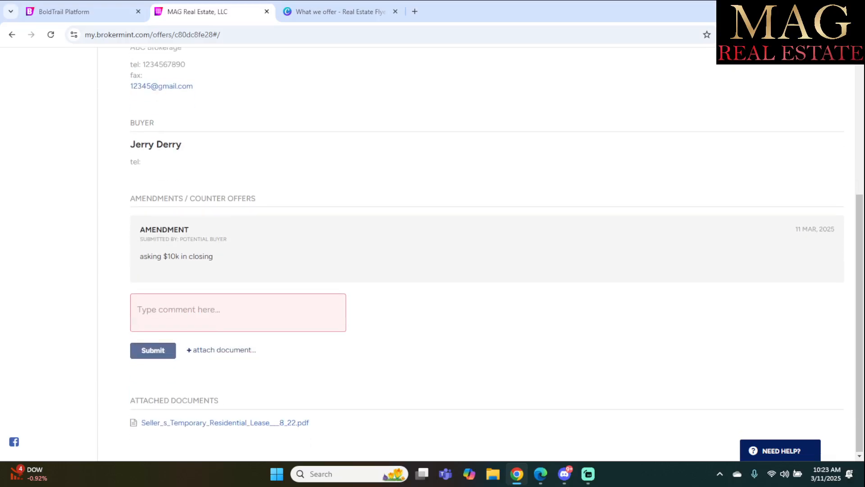
scroll(496, 252, up, 5)
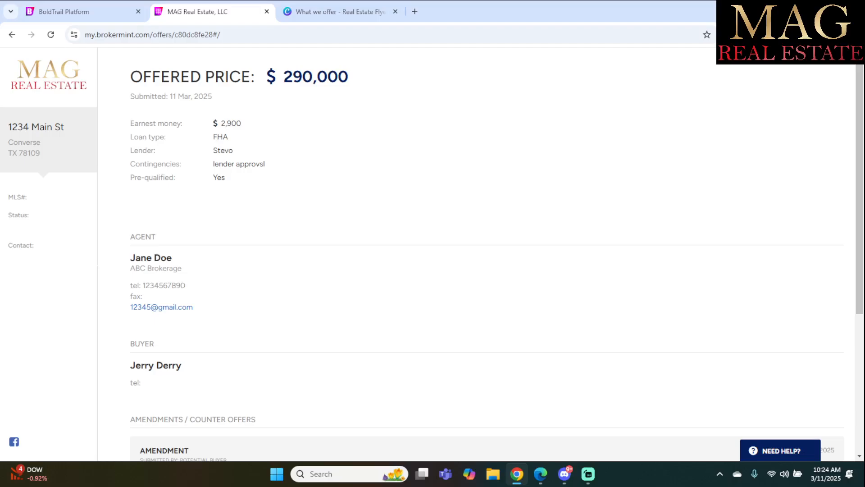
scroll(487, 256, down, 5)
scroll(487, 256, up, 5)
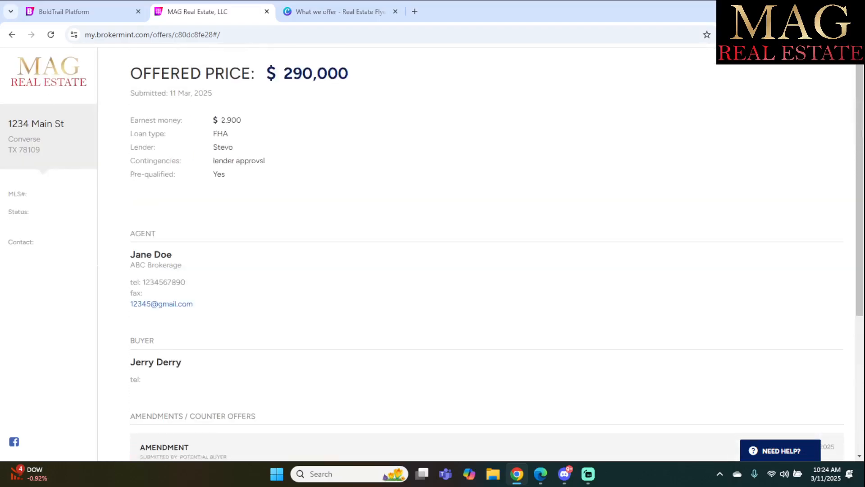
scroll(487, 253, down, 5)
scroll(487, 254, up, 5)
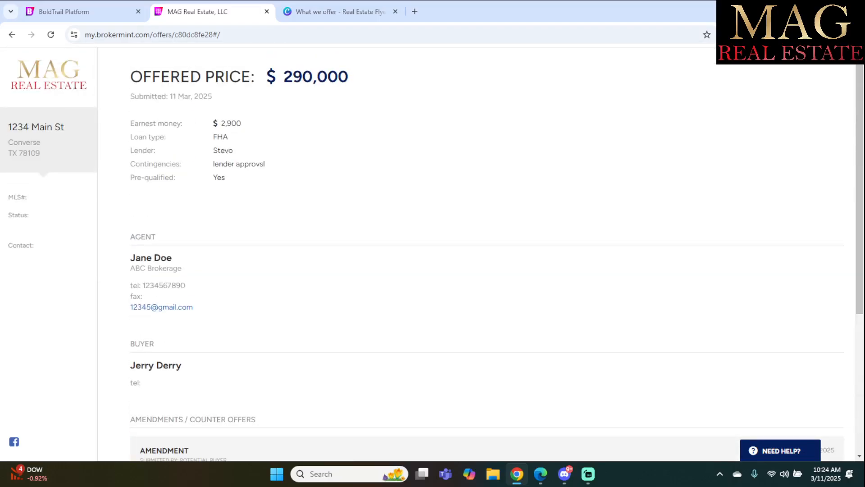
click(72, 11)
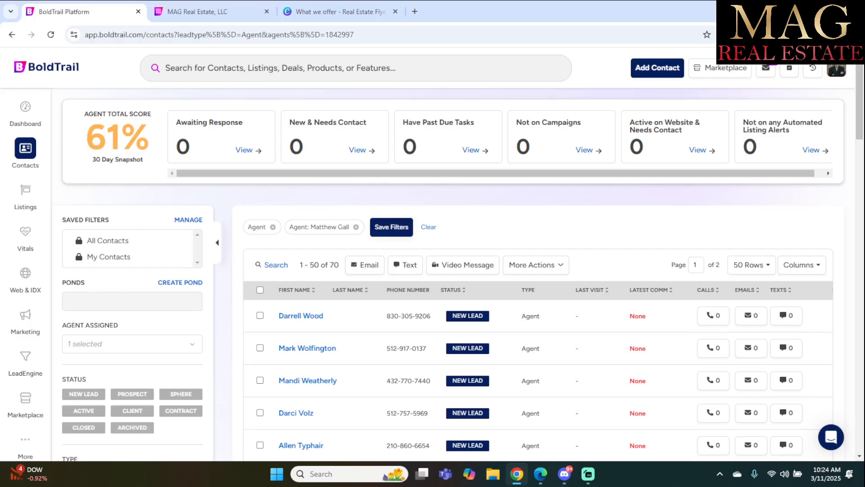
click(198, 12)
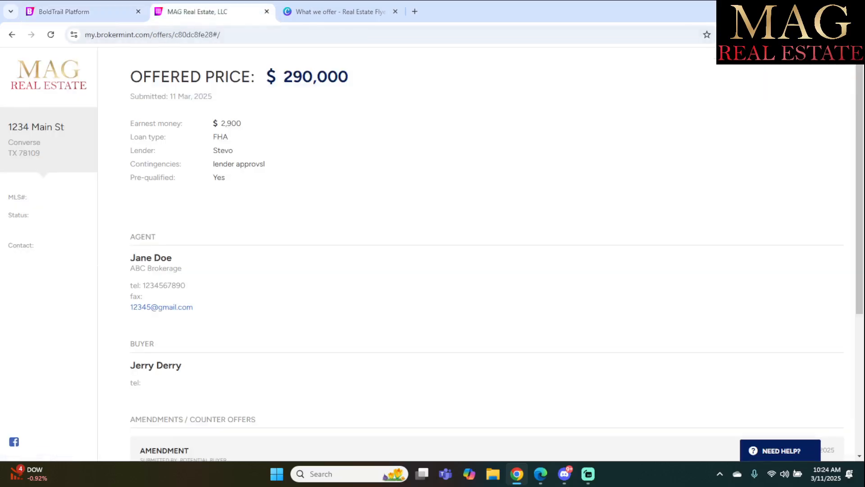
Go back three pages to the 1234 Main St transaction and show its Users & contacts list.
click(12, 35)
click(12, 34)
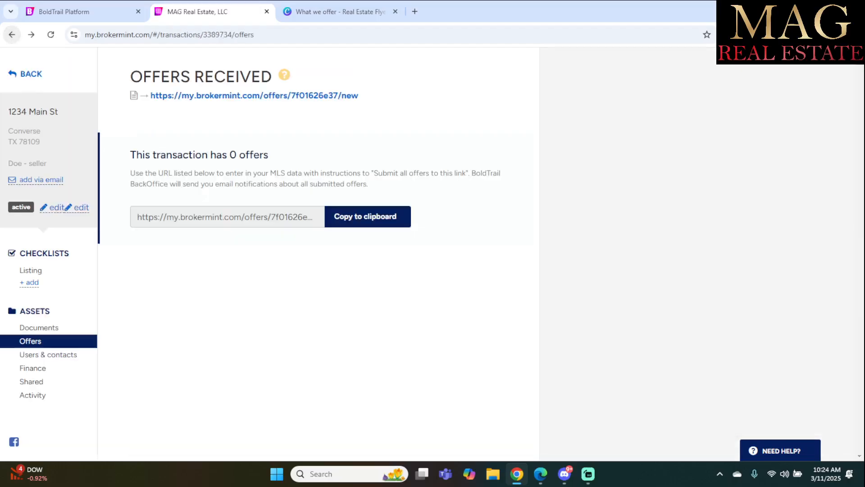
click(12, 35)
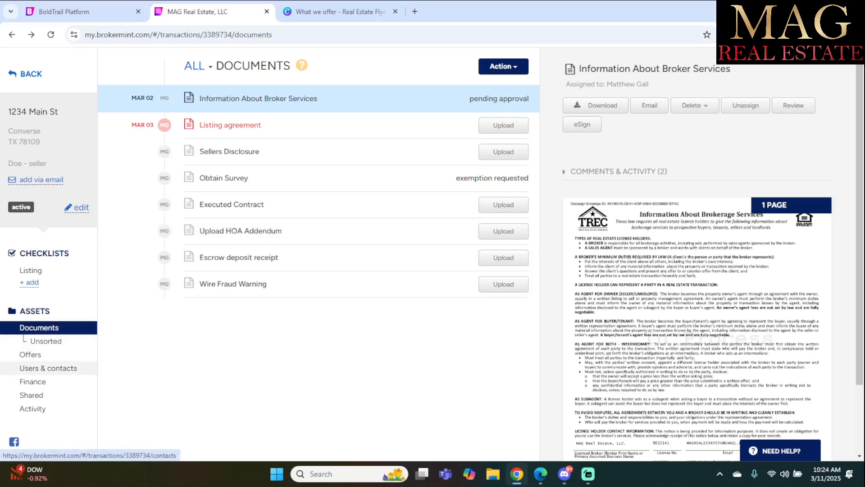
click(48, 368)
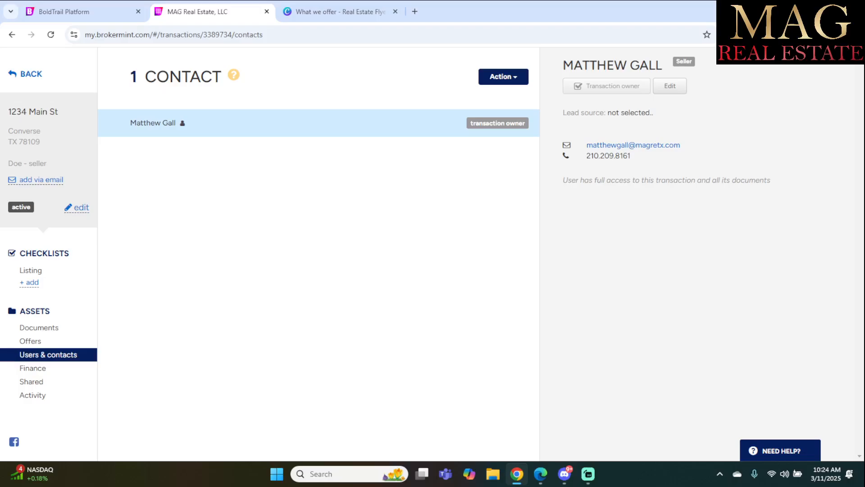
Add the existing agent found by searching 't' to the transaction's contacts.
click(503, 77)
click(483, 96)
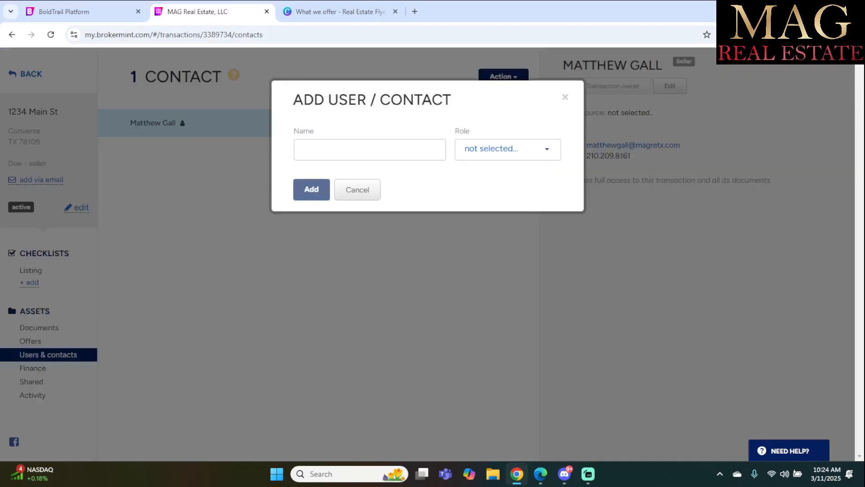
click(369, 149)
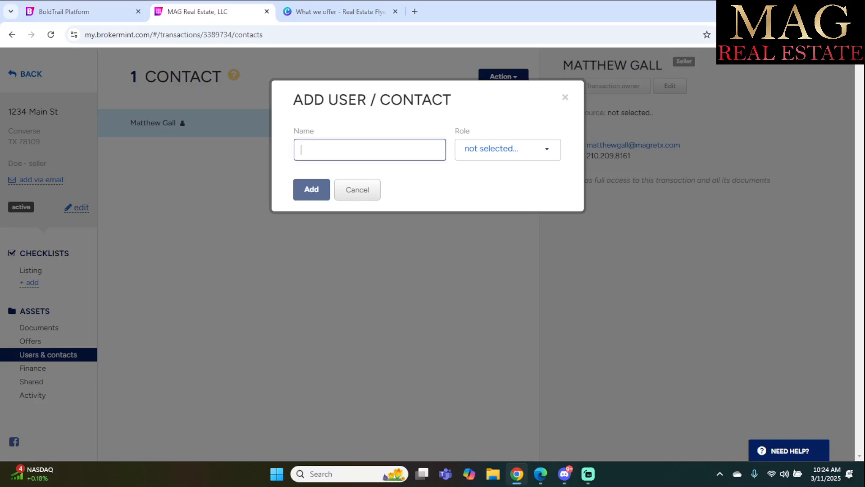
text(t)
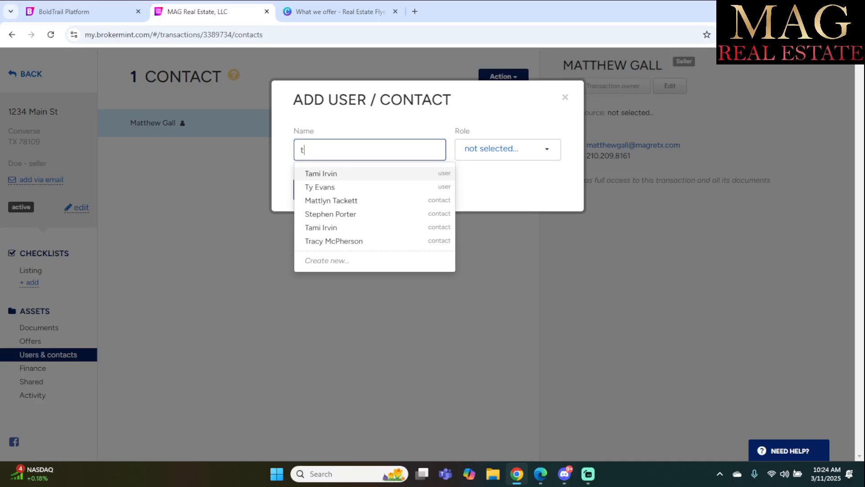
click(321, 173)
click(508, 149)
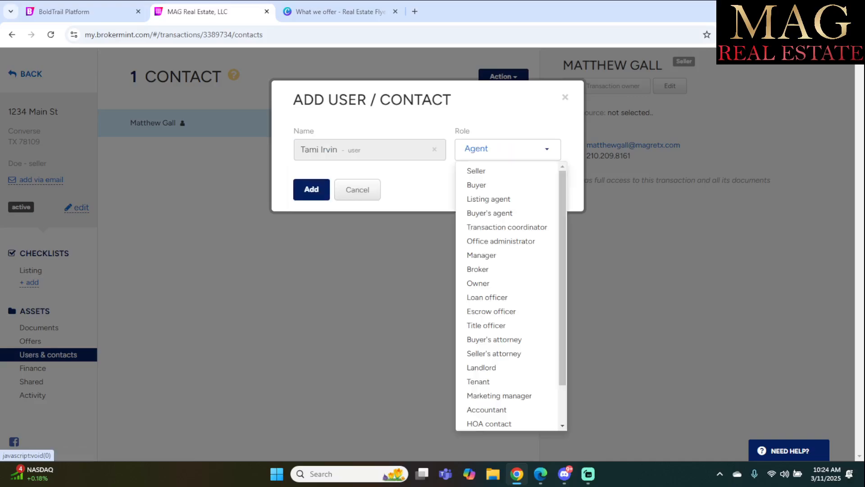
click(311, 189)
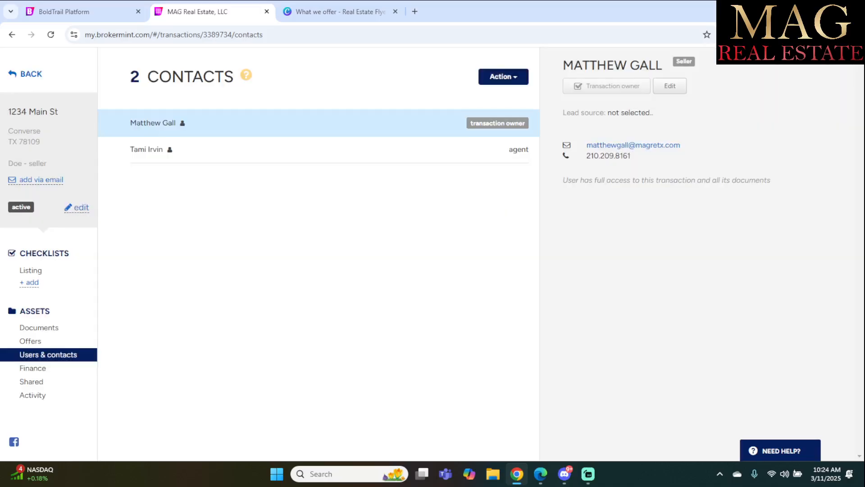
Change the newly added agent's transaction role to Listing agent and save it.
click(311, 150)
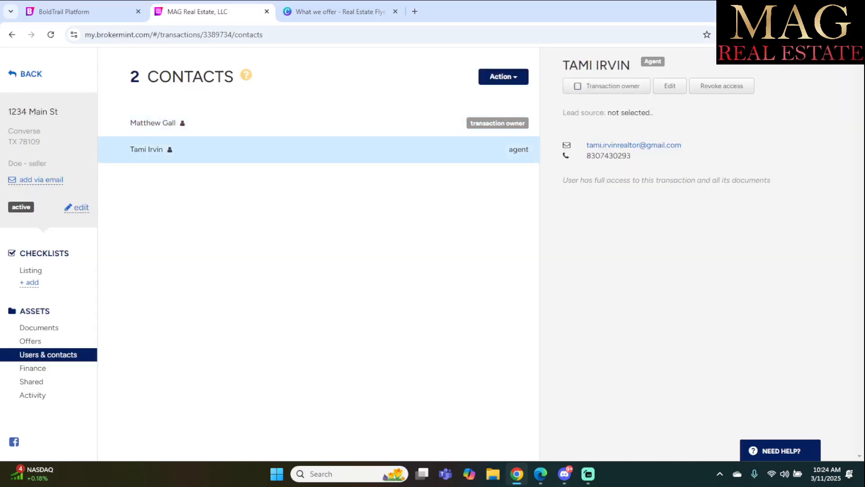
click(670, 85)
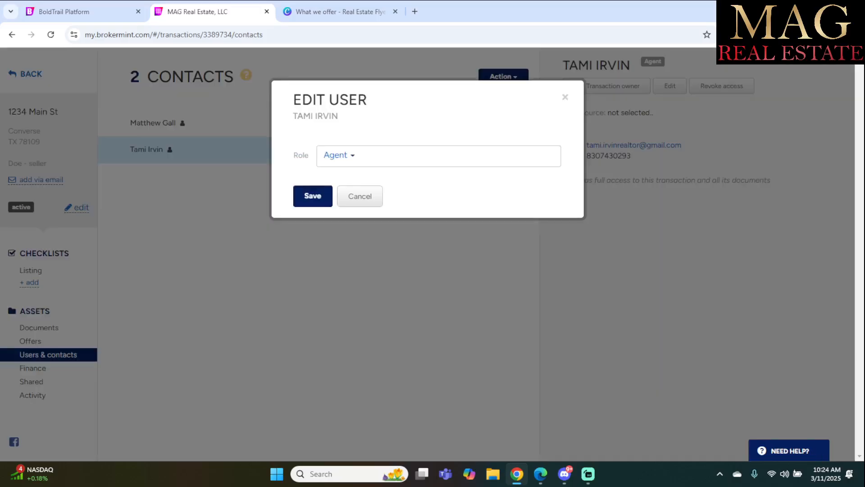
click(338, 155)
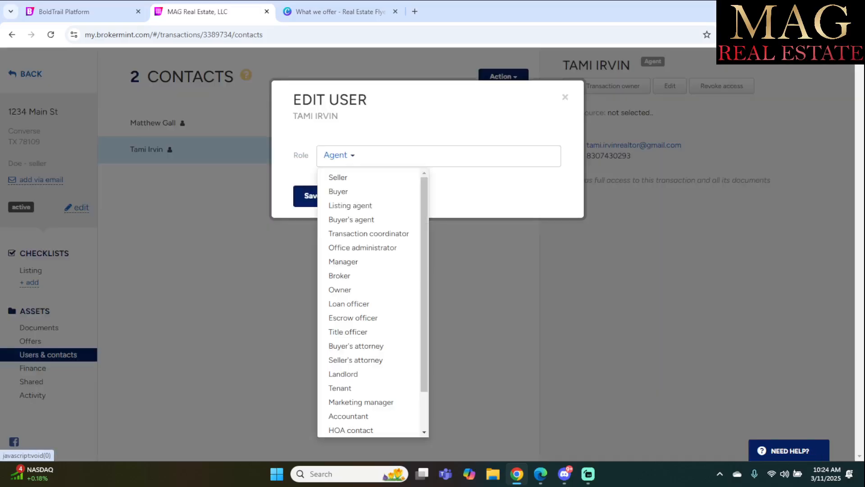
click(351, 206)
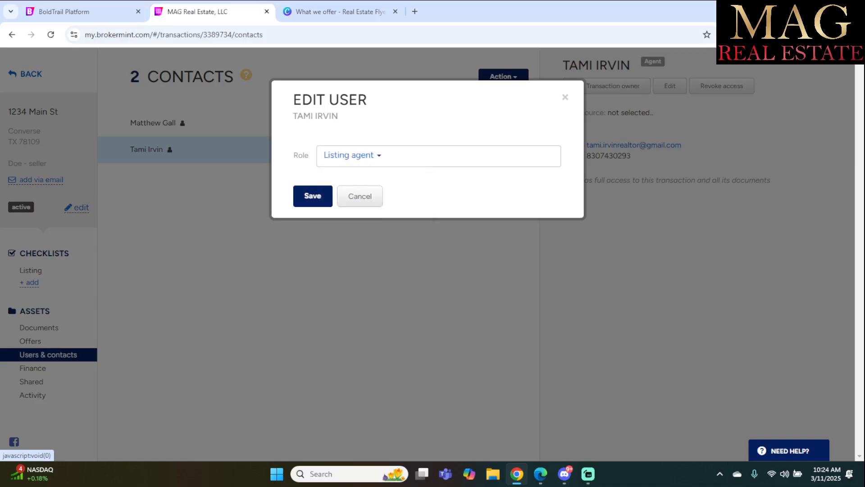
click(312, 196)
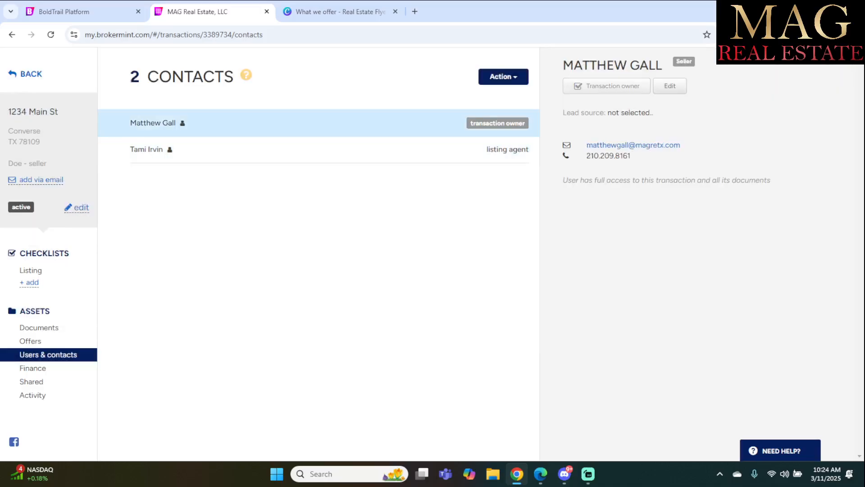
Add the user found by searching 'dest' to the transaction with the Buyer's agent role.
click(504, 76)
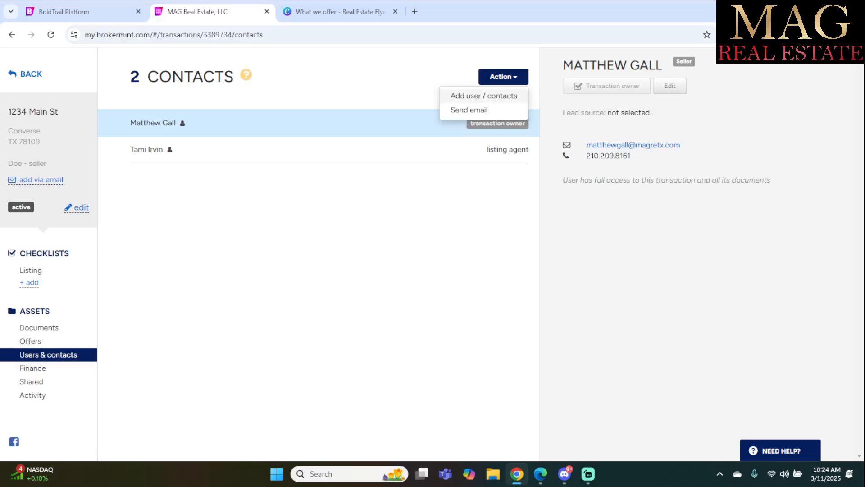
click(500, 96)
click(370, 149)
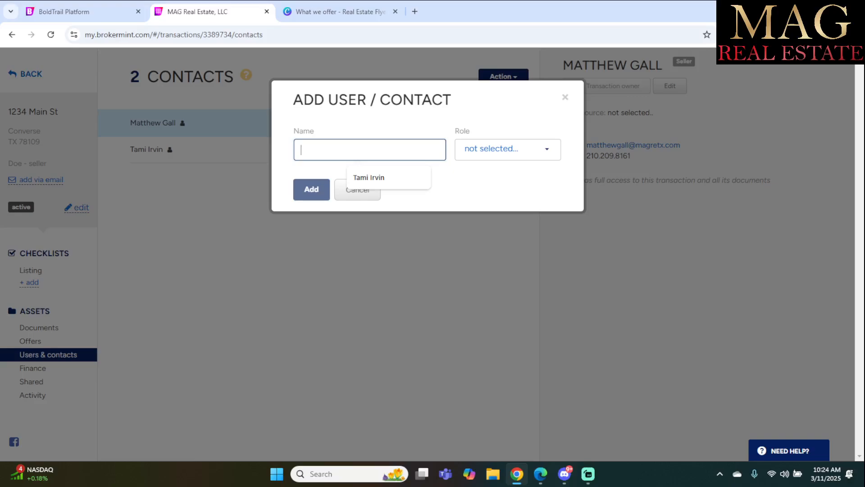
text(dest)
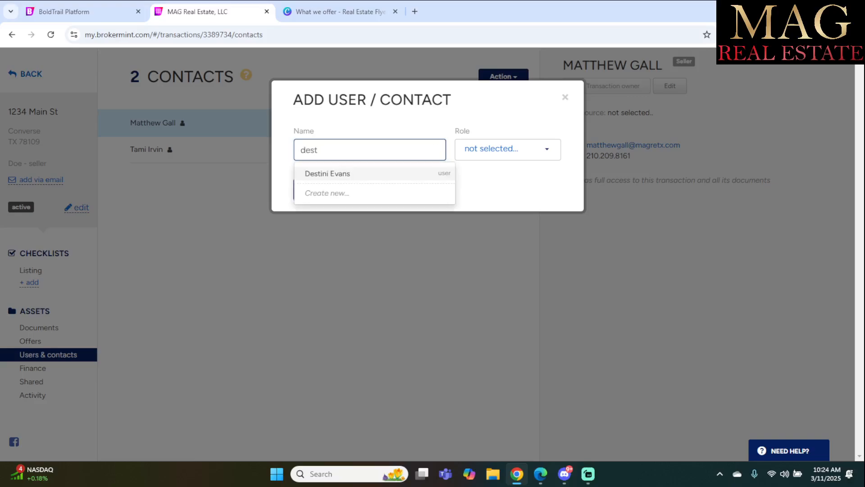
click(361, 174)
click(507, 149)
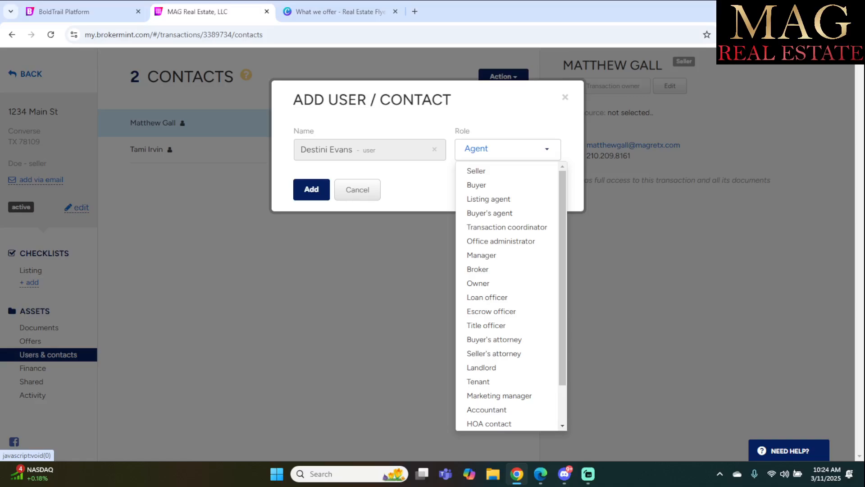
click(507, 149)
click(507, 150)
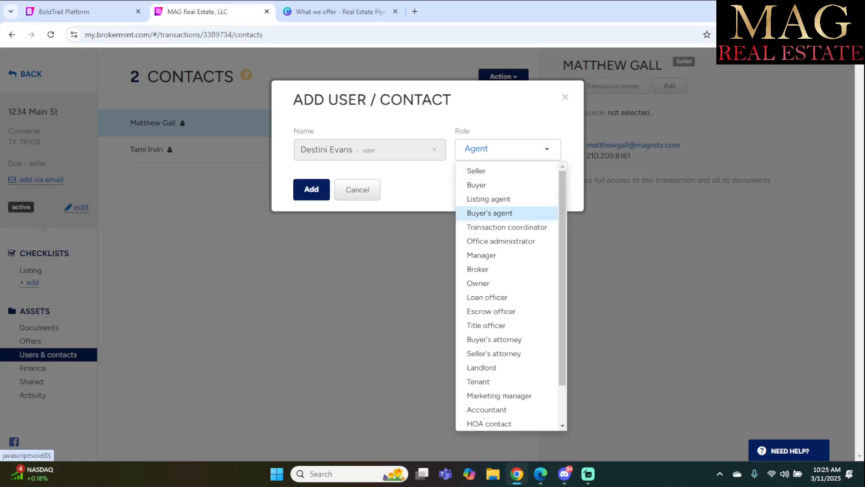
click(489, 213)
click(311, 190)
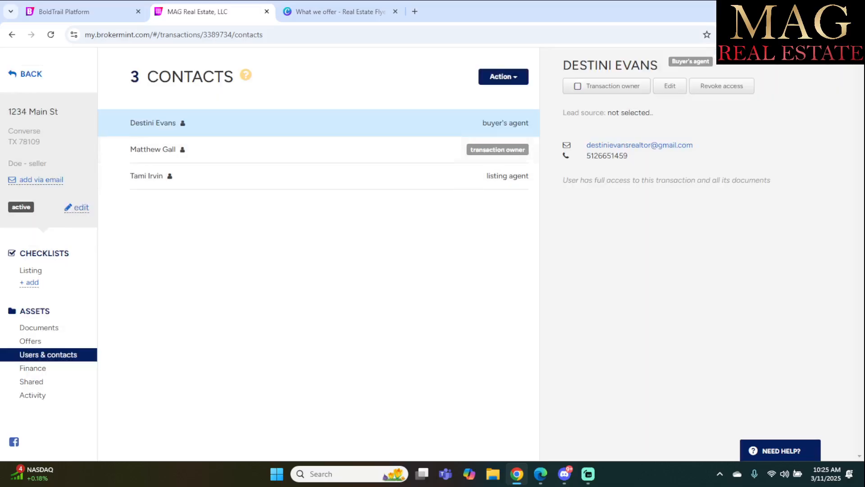
Start an email to the transaction's contacts, then close it without sending.
click(504, 76)
click(468, 110)
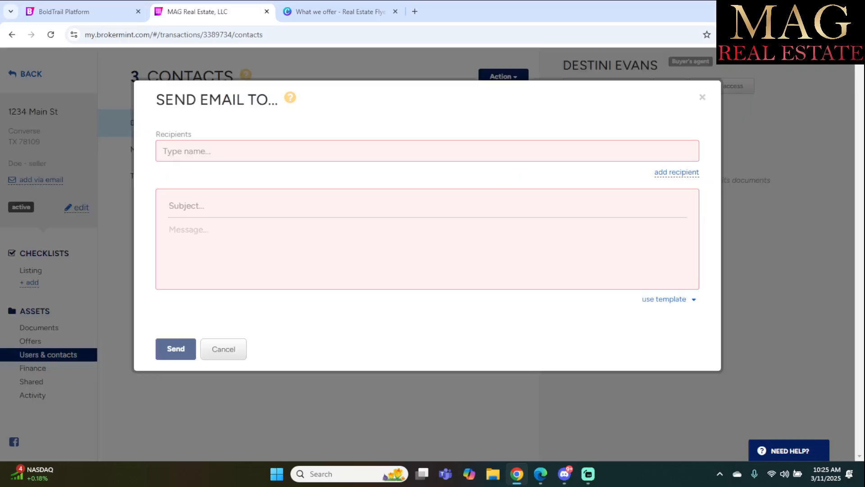
click(702, 97)
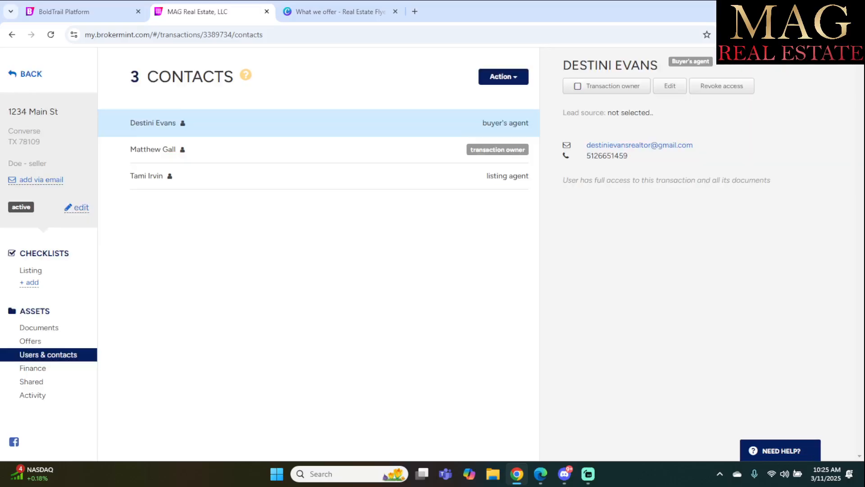
Add the transaction owner, found by searching 'ma', again with the Broker role.
click(503, 76)
click(482, 95)
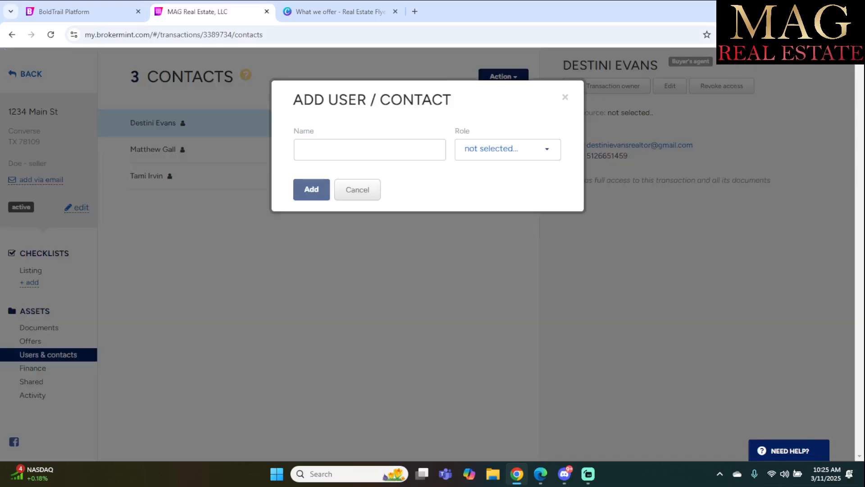
click(370, 150)
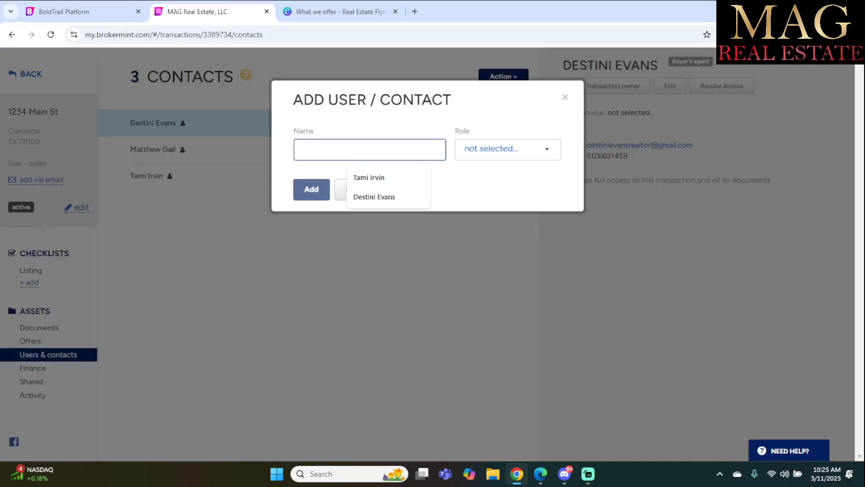
text(mag)
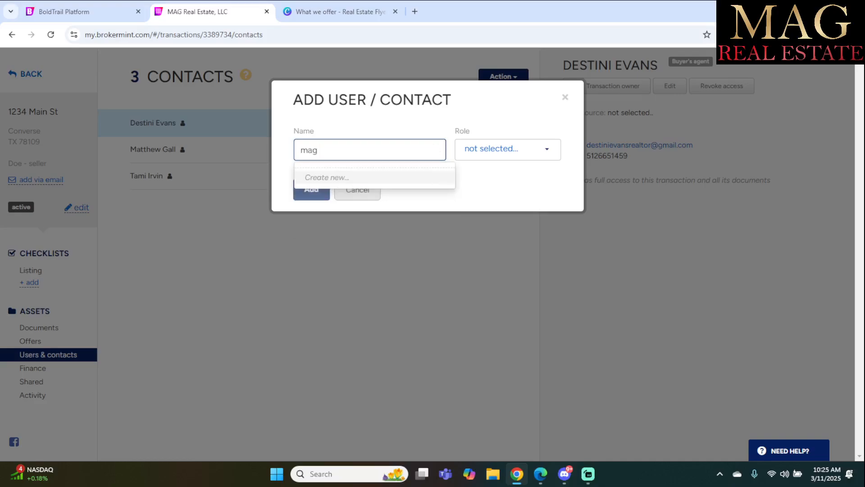
key(BackSpace)
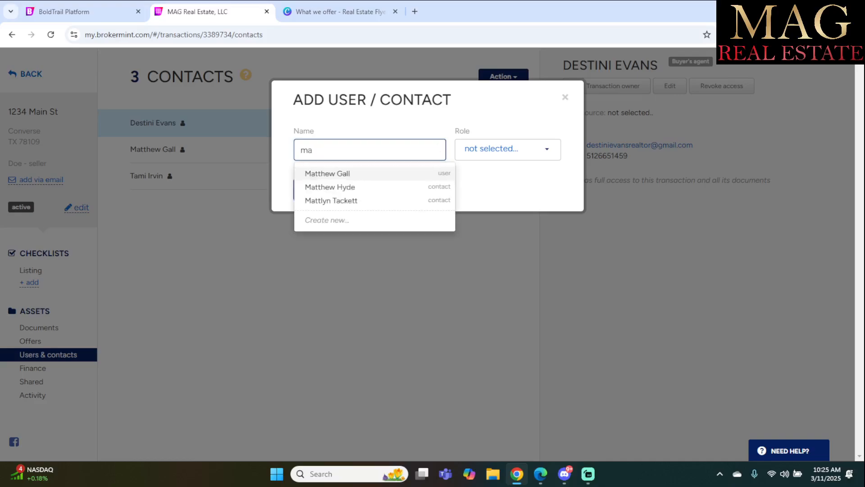
click(328, 174)
click(507, 149)
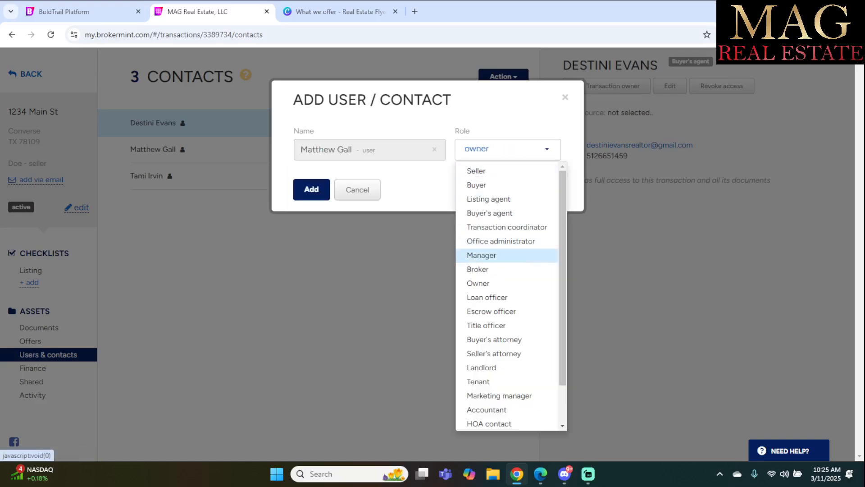
click(477, 269)
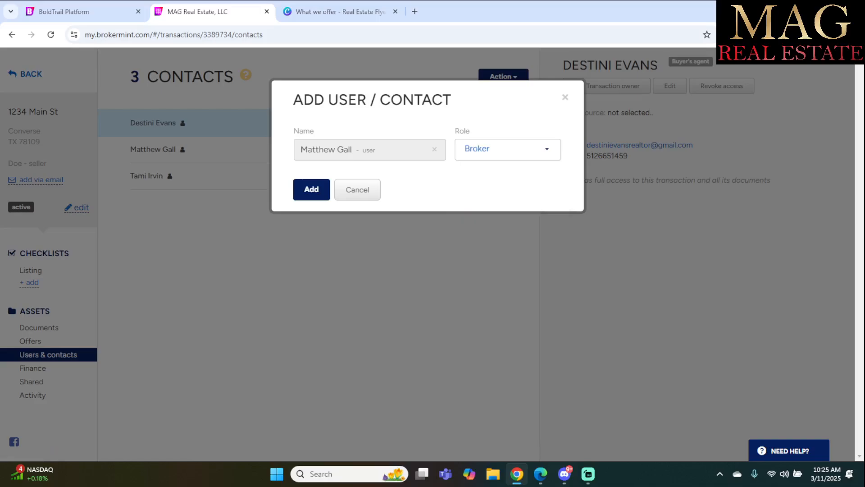
click(312, 189)
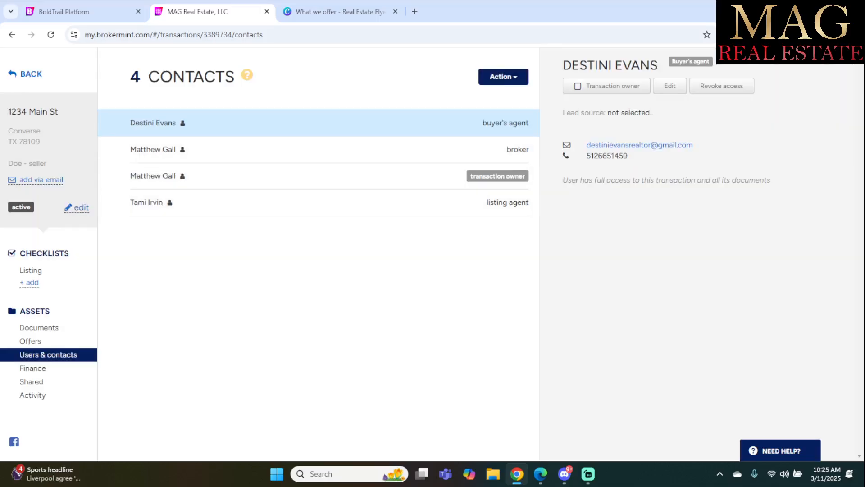
click(503, 77)
Add the Alamo Title escrow officer found via 'chr', then view the Finance commissions page.
click(483, 95)
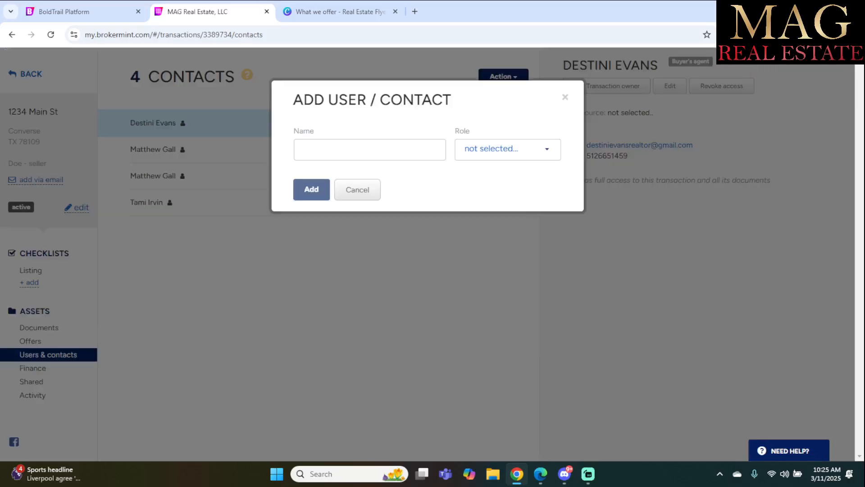
click(369, 150)
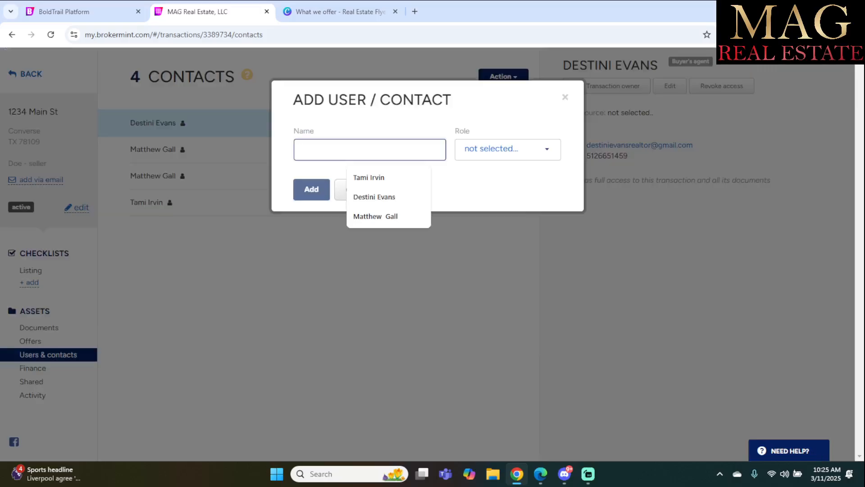
text(chr)
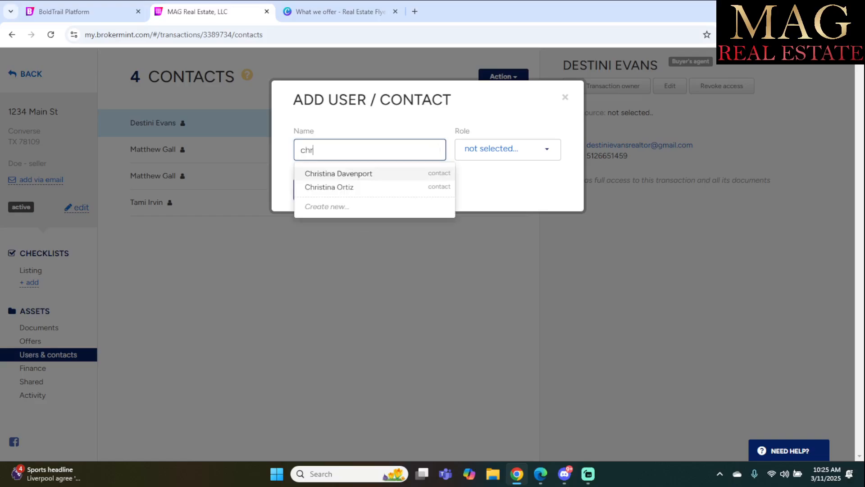
click(339, 173)
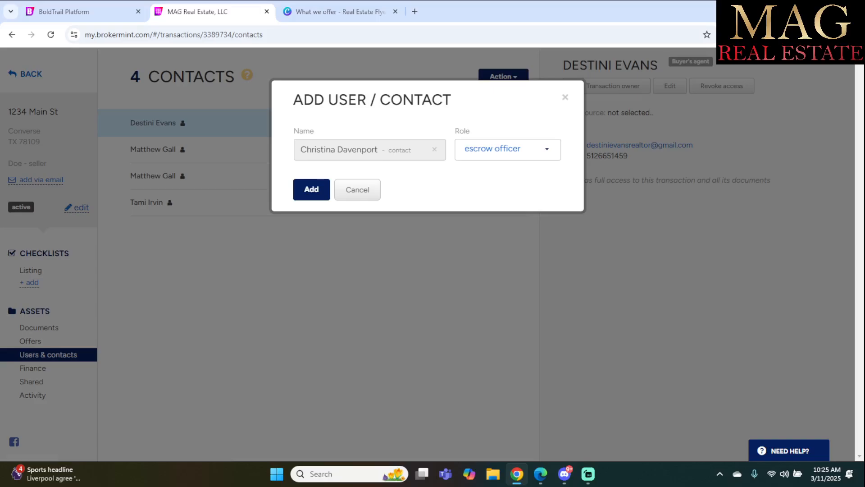
click(311, 190)
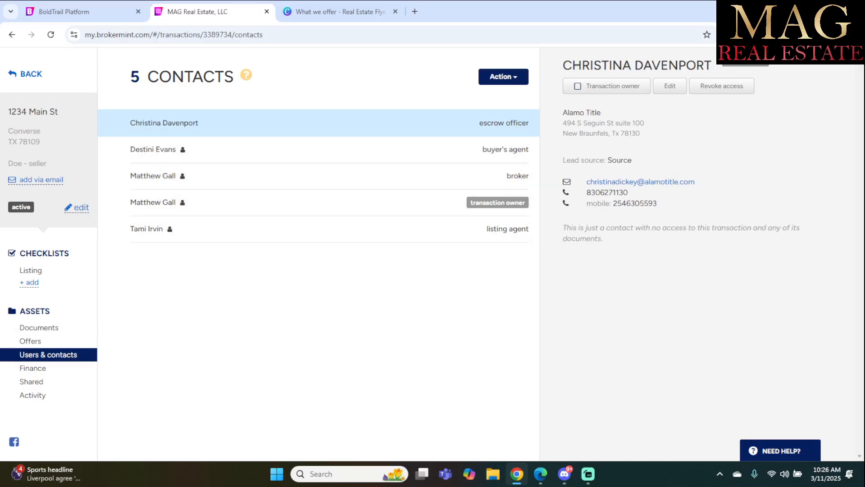
click(33, 367)
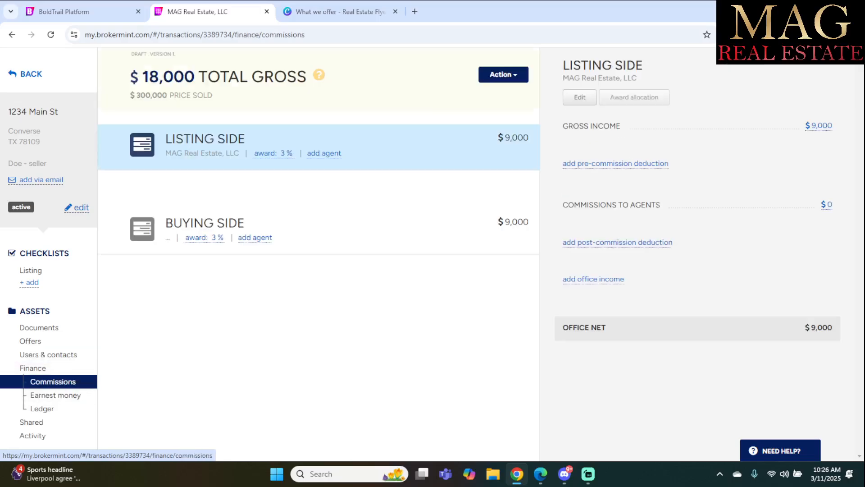
Check the earnest money deposit status and return to the commissions breakdown.
click(56, 395)
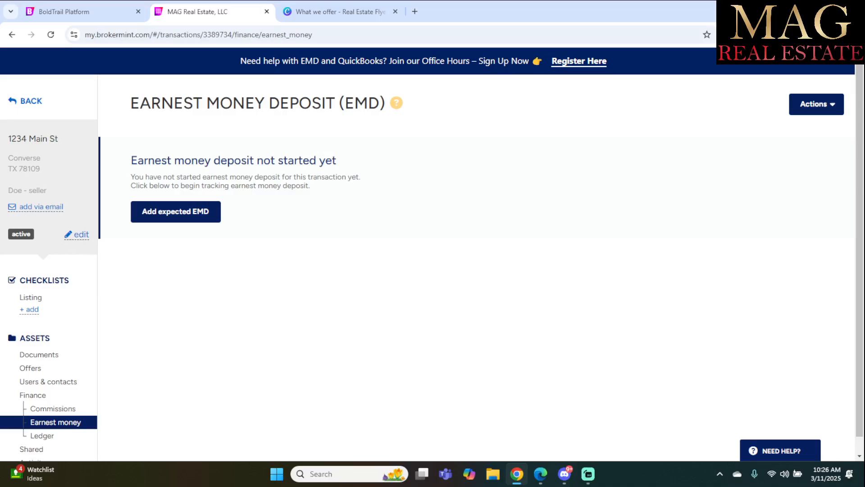
scroll(432, 263, down, 1)
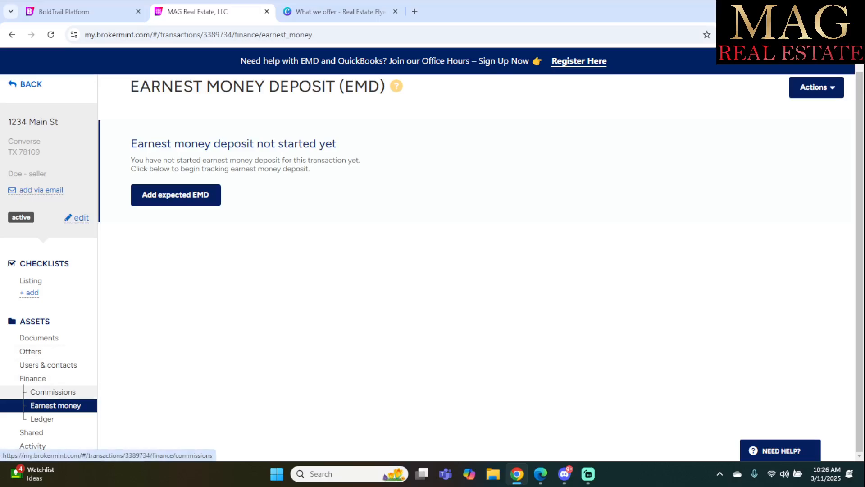
click(52, 391)
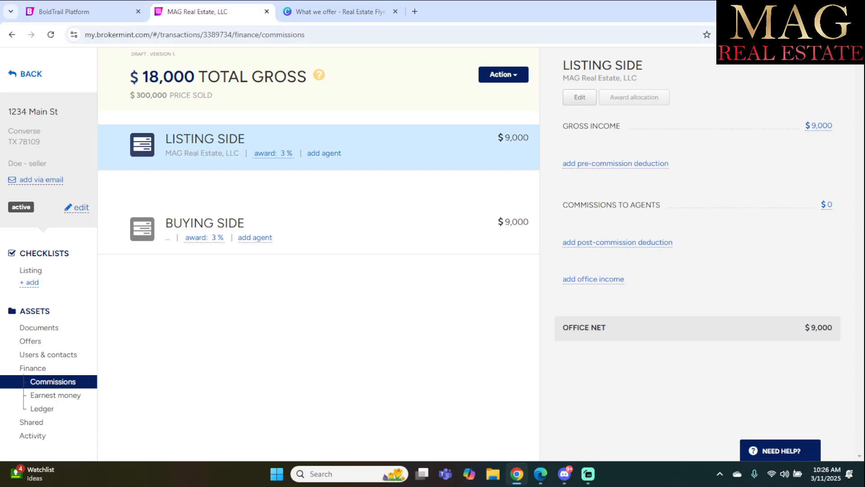
Put the agent found via 'tami' on the listing side and save, paying $8,875.
click(324, 153)
click(325, 140)
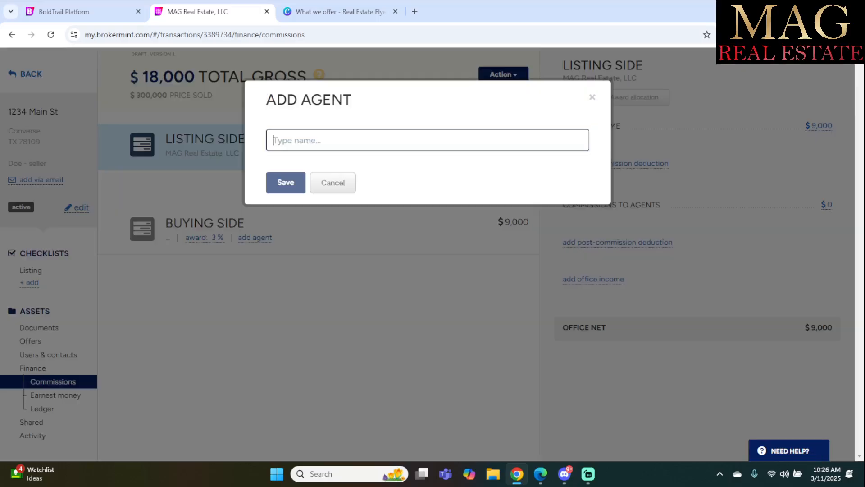
text(tami)
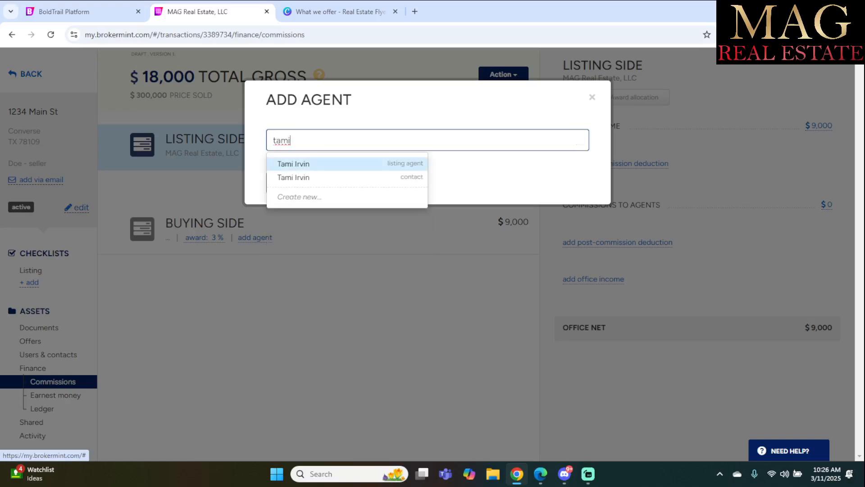
key(Return)
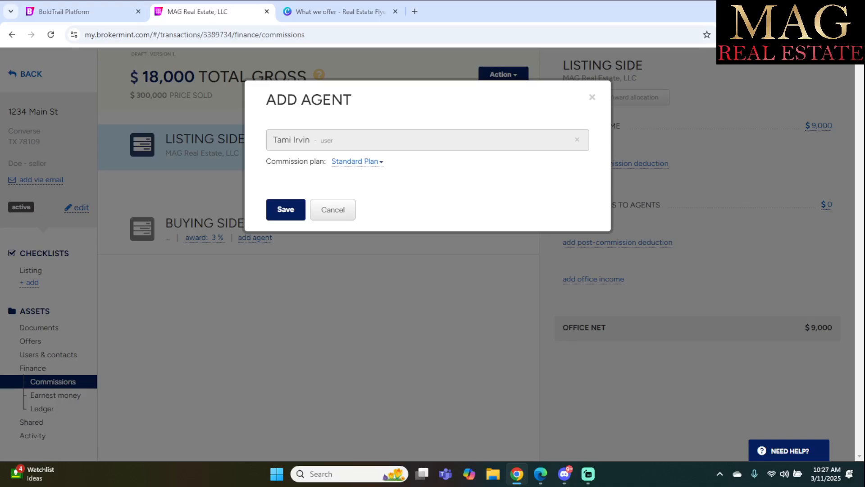
click(286, 209)
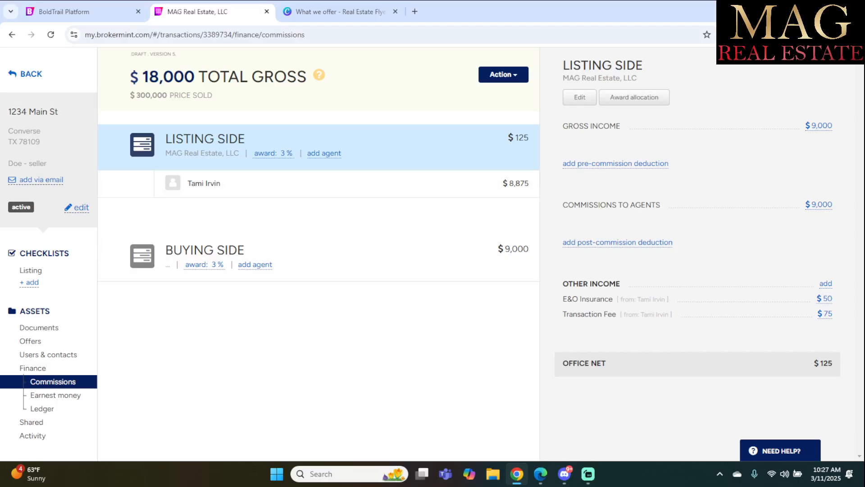
Finalize the commissions into version 5 and reload the page to confirm.
click(503, 74)
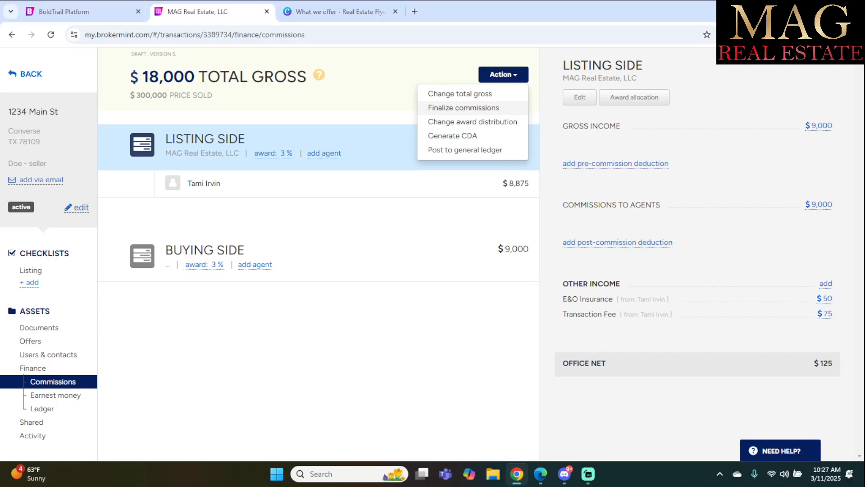
click(464, 108)
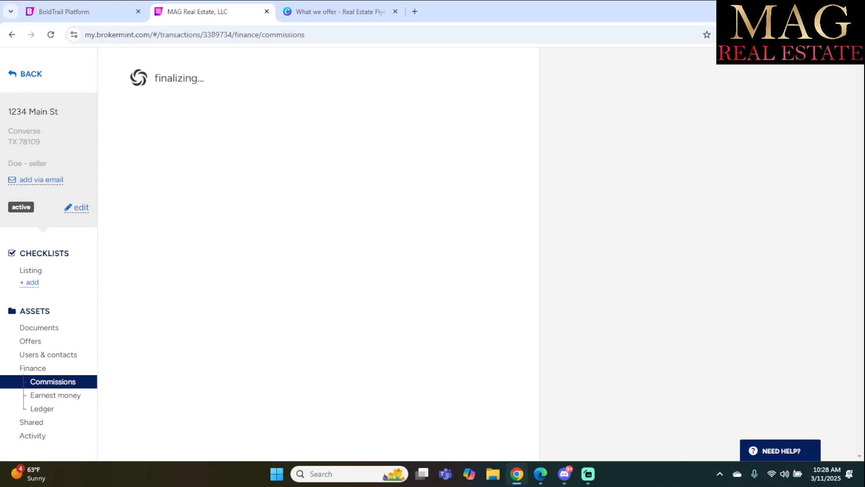
click(50, 34)
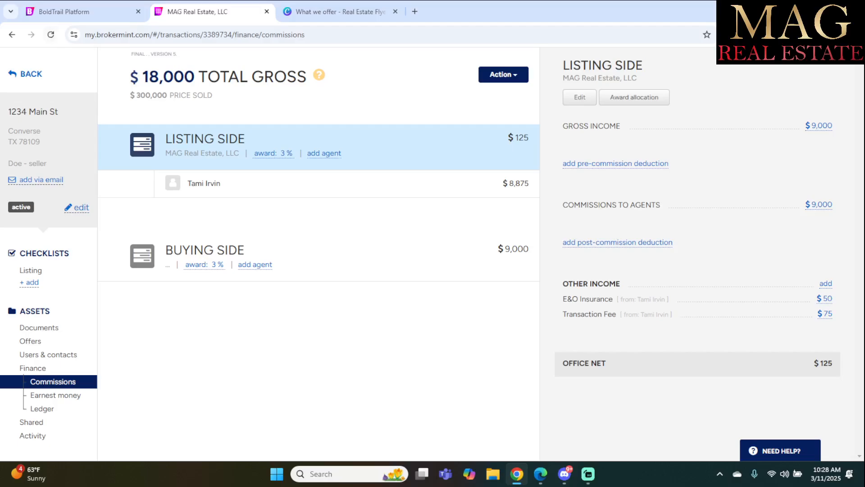
click(504, 75)
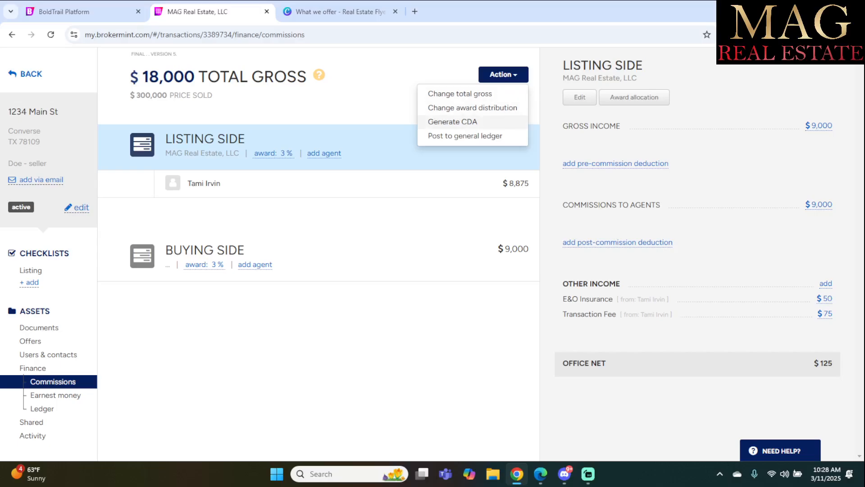
Review the CDA form's contacts and payouts ($8,875 agent, $125 office), then generate the CDA.
click(452, 122)
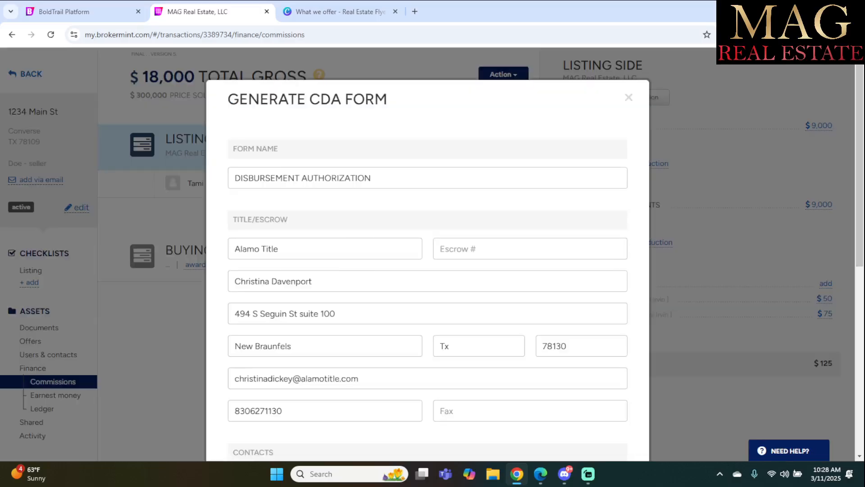
scroll(428, 270, down, 1)
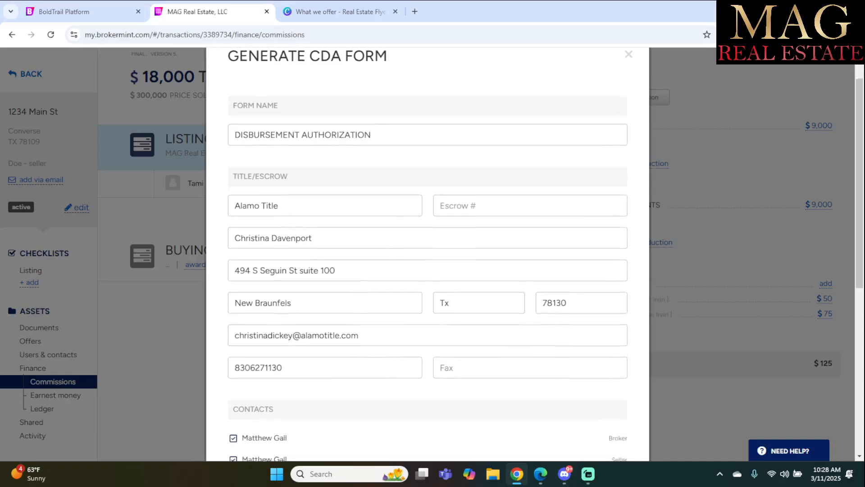
scroll(428, 270, down, 1)
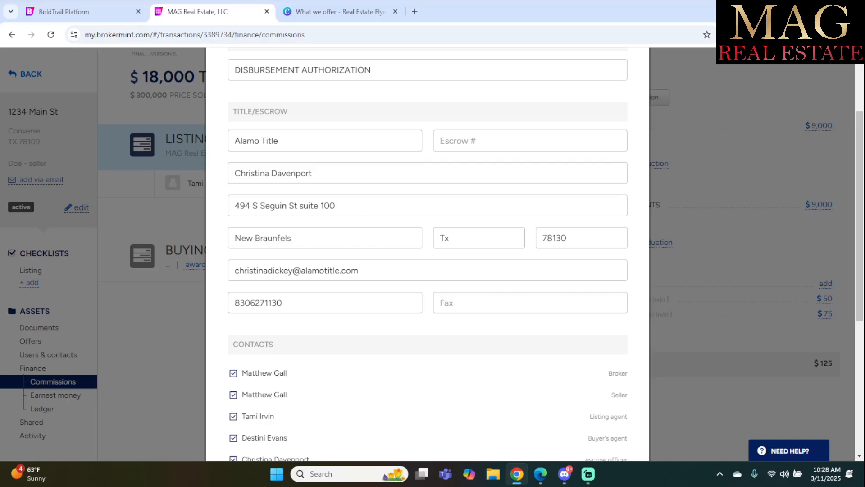
scroll(427, 271, down, 3)
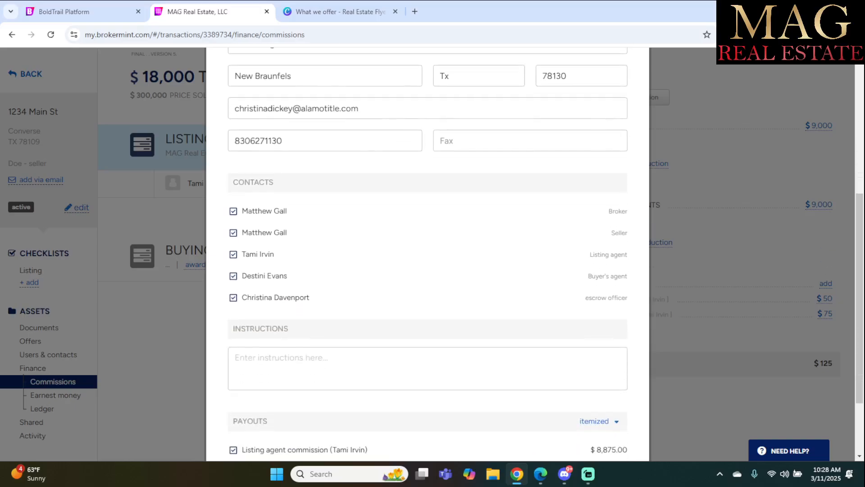
scroll(428, 270, down, 2)
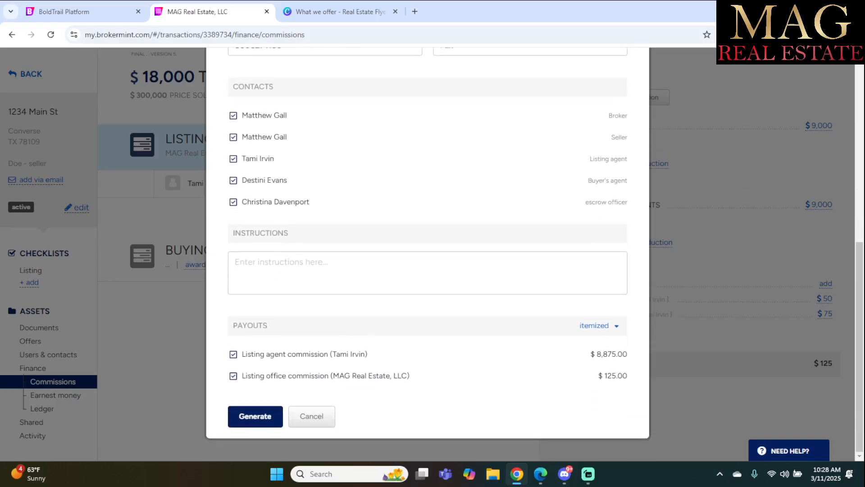
scroll(428, 270, up, 1)
scroll(428, 271, up, 6)
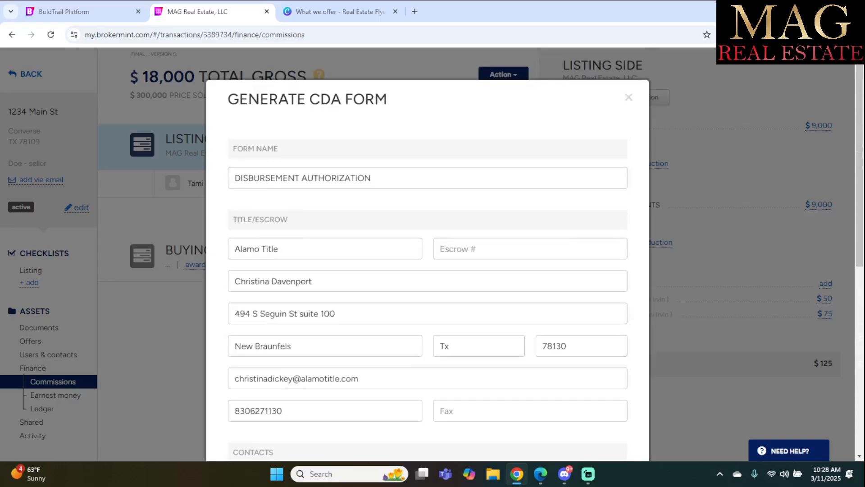
scroll(428, 270, down, 7)
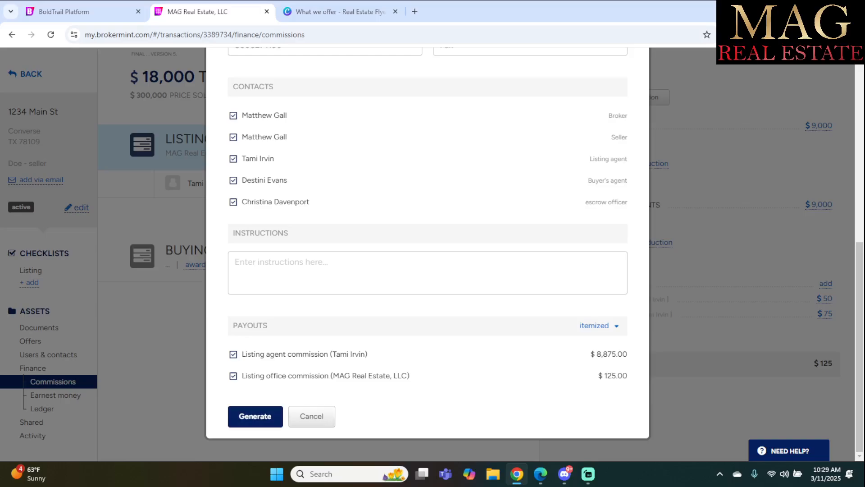
click(312, 416)
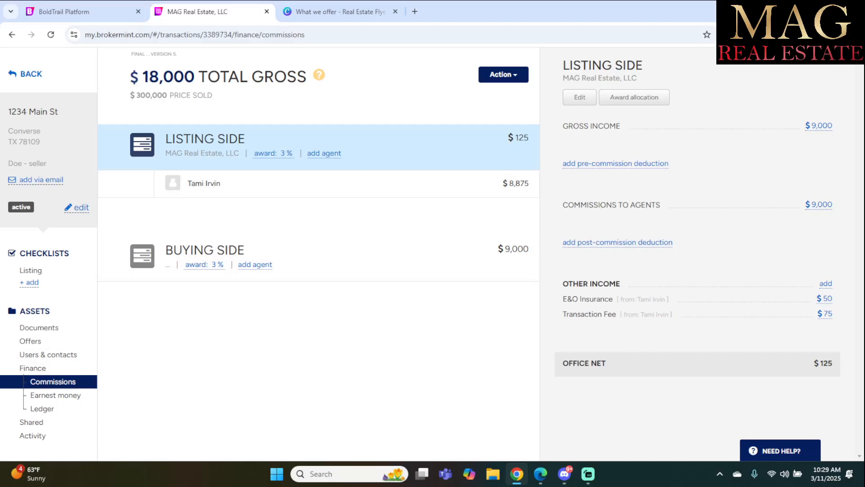
Look over the Offers and Unsorted documents, end on All Documents, and dismiss the edit options unchanged.
click(38, 328)
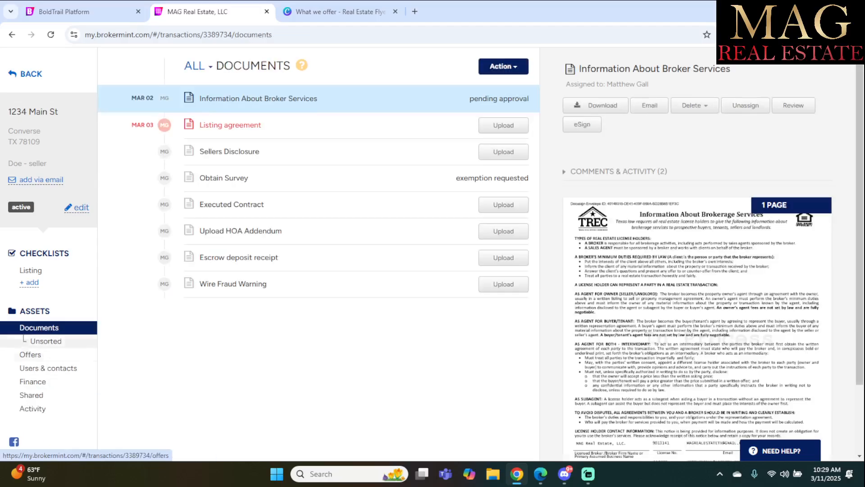
click(30, 354)
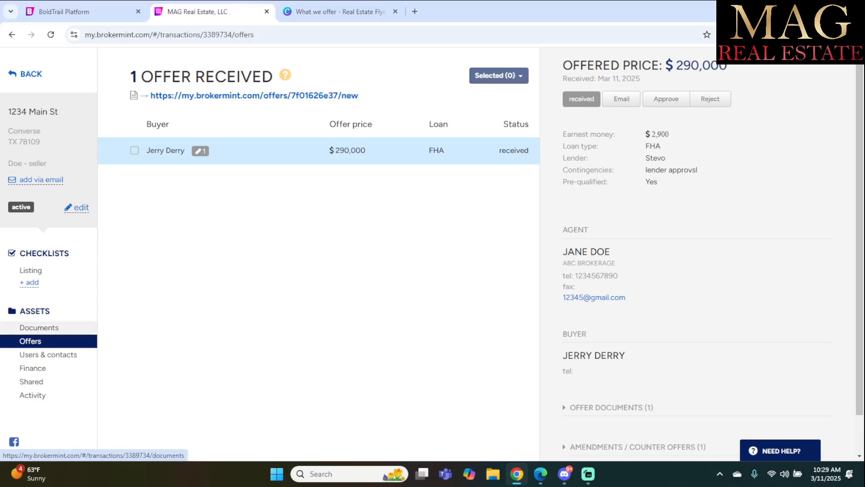
click(38, 327)
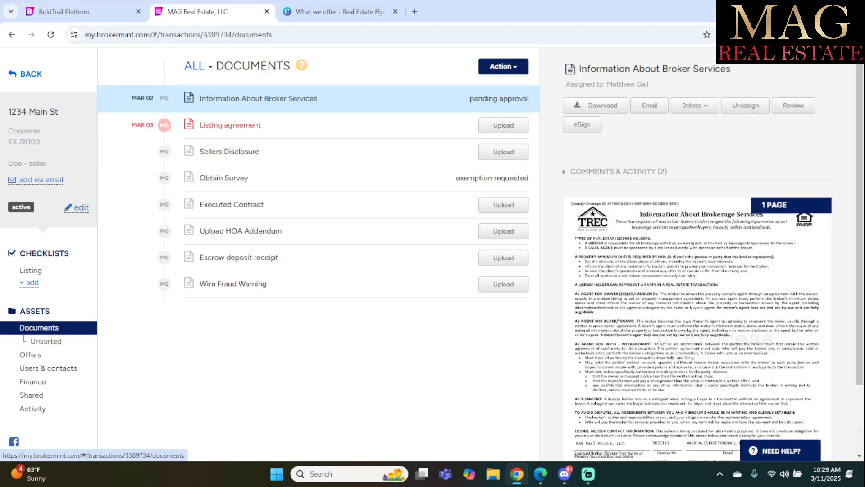
click(45, 340)
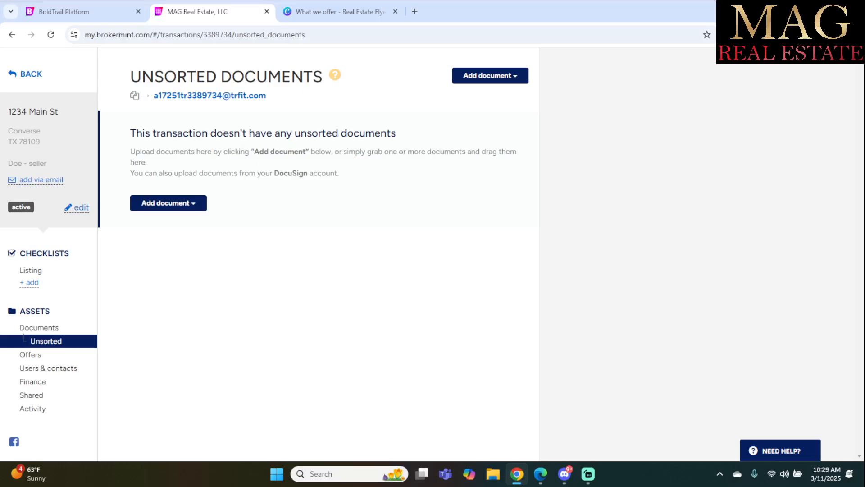
click(38, 327)
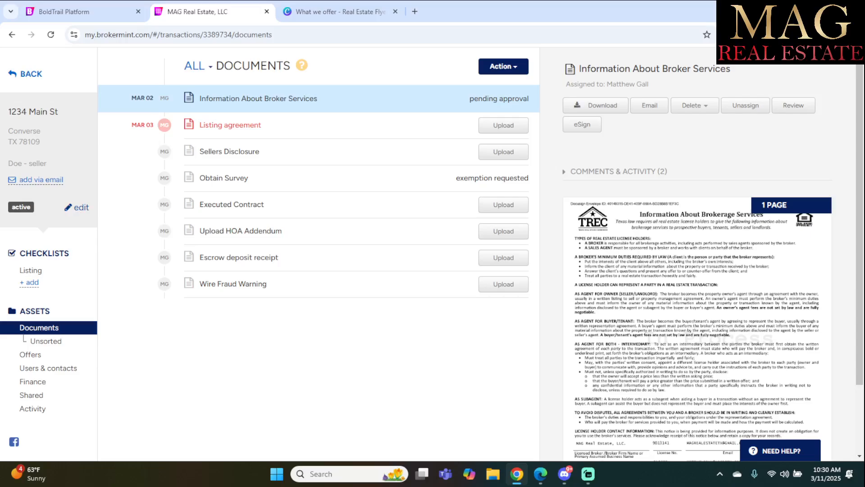
click(79, 207)
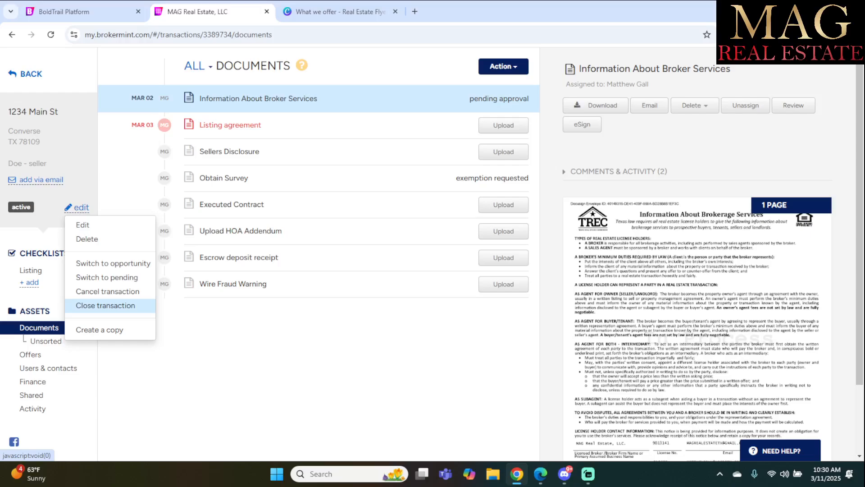
click(244, 335)
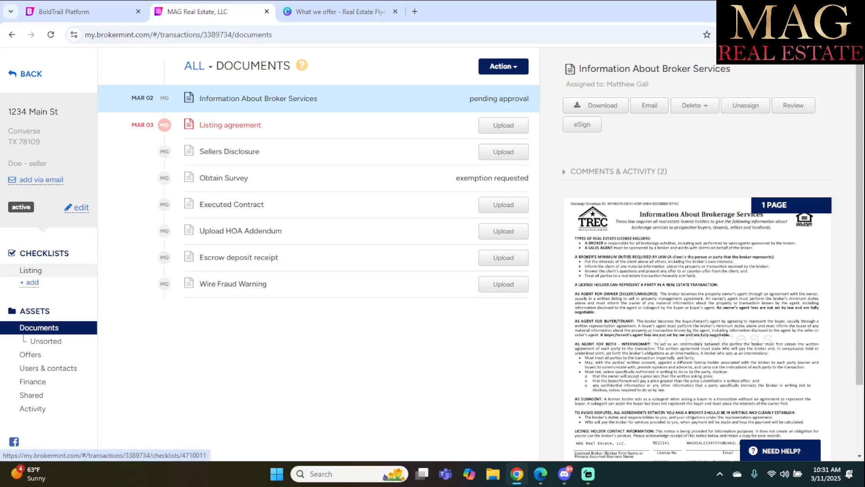
Inspect the Sellers Disclosure and Executed Contract tasks in the Listing checklist, then return to Transactions.
click(30, 270)
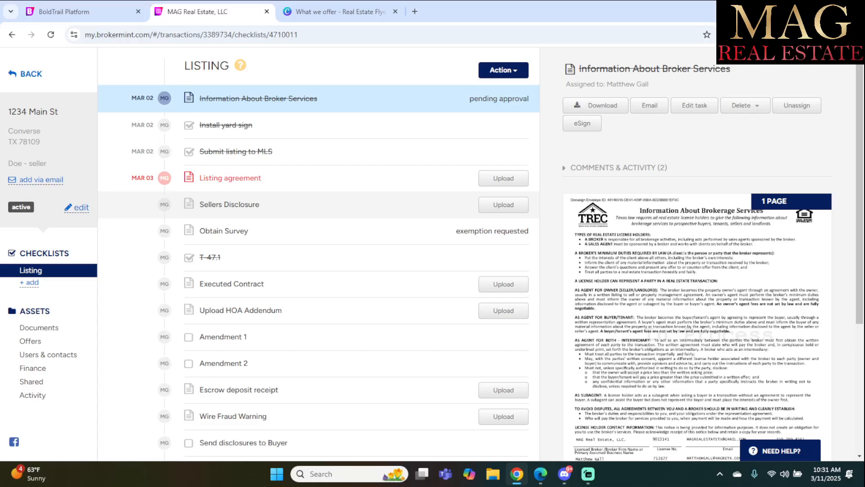
click(229, 205)
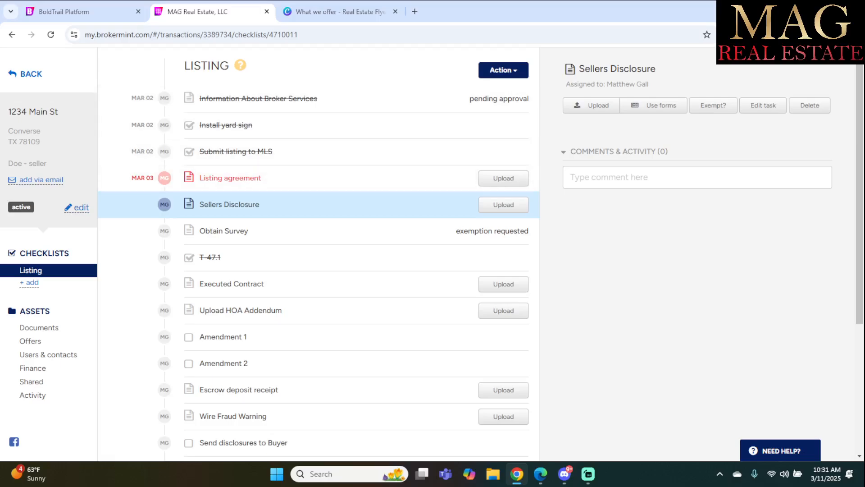
click(232, 284)
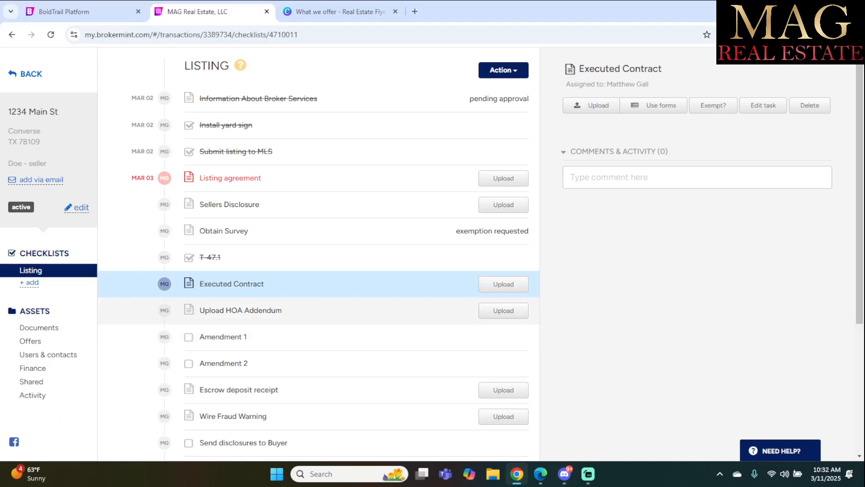
scroll(316, 310, down, 3)
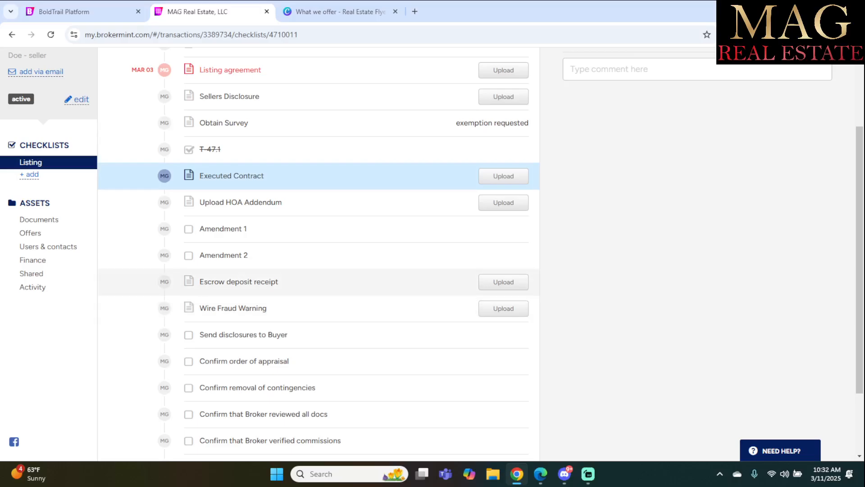
scroll(316, 270, down, 2)
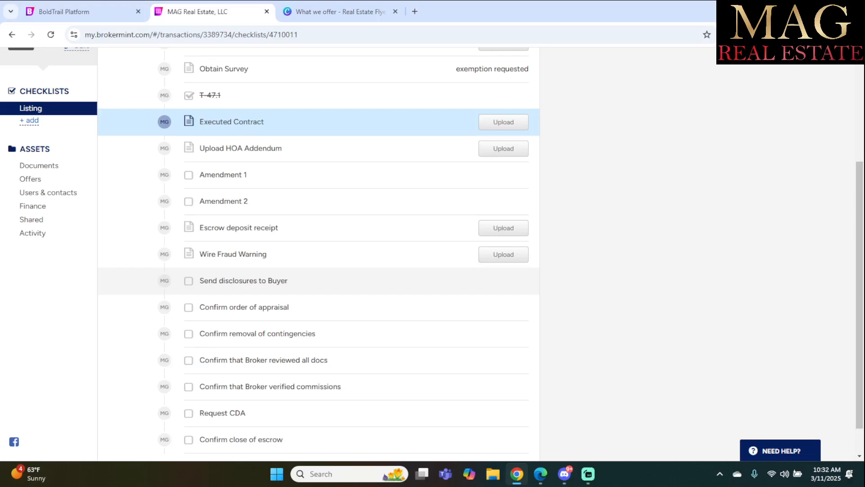
scroll(315, 276, down, 2)
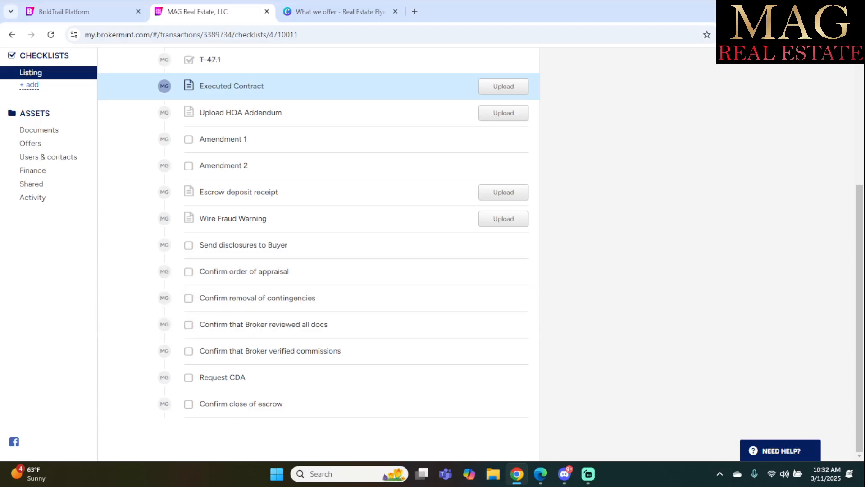
scroll(315, 271, up, 5)
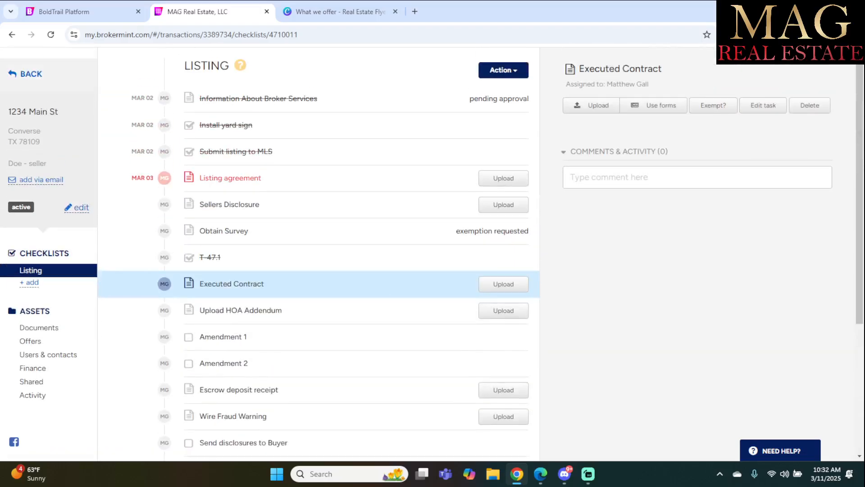
click(27, 74)
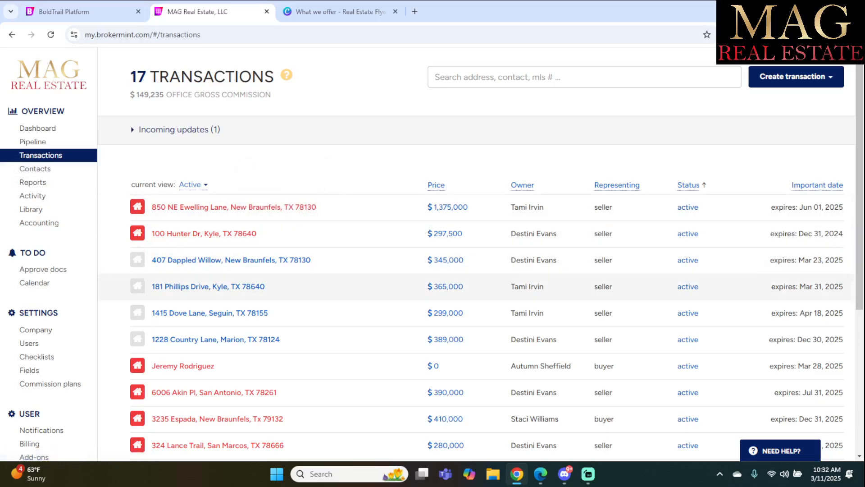
scroll(450, 297, down, 3)
scroll(451, 297, down, 3)
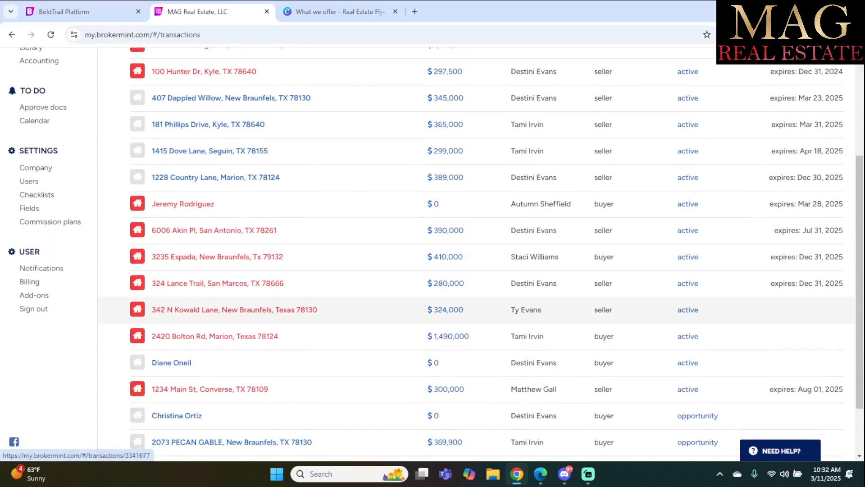
scroll(451, 400, up, 3)
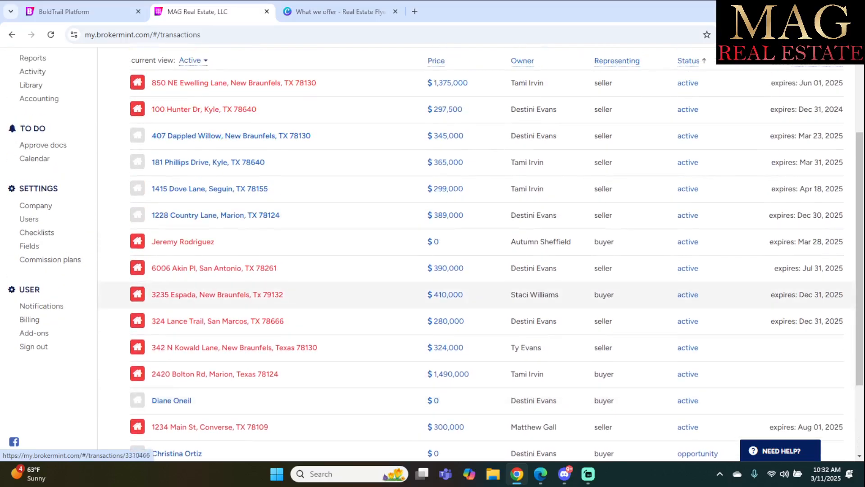
scroll(451, 306, up, 3)
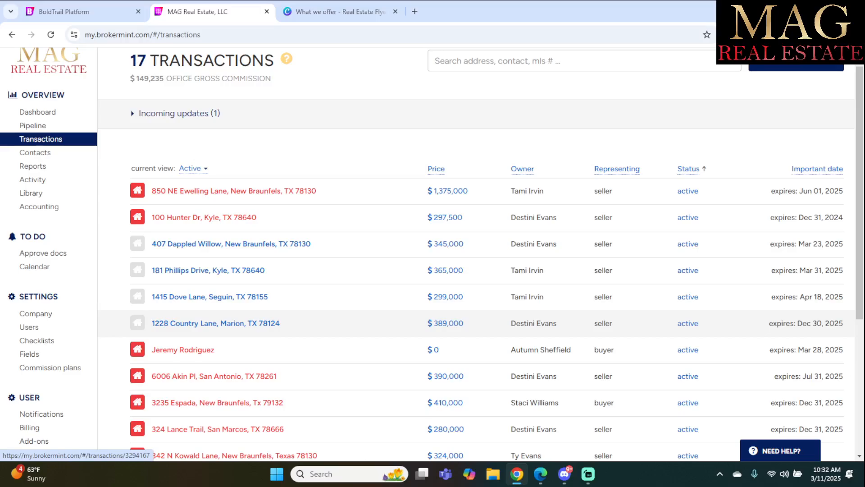
scroll(282, 321, down, 1)
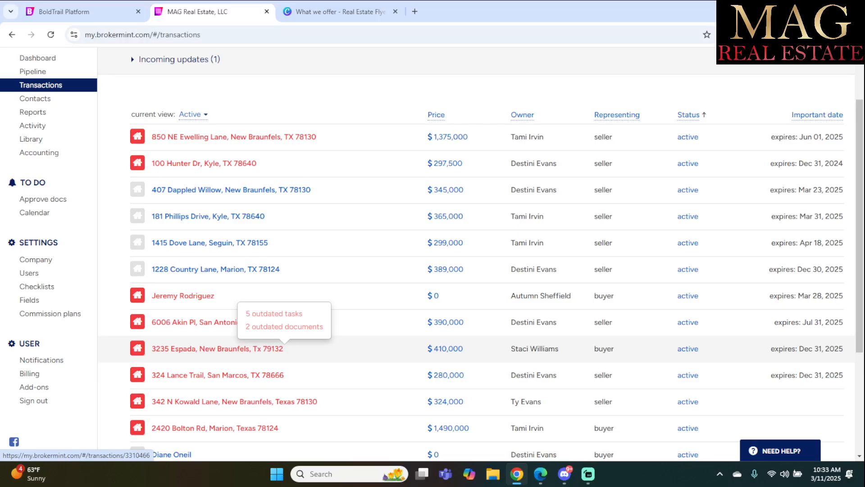
scroll(284, 348, down, 1)
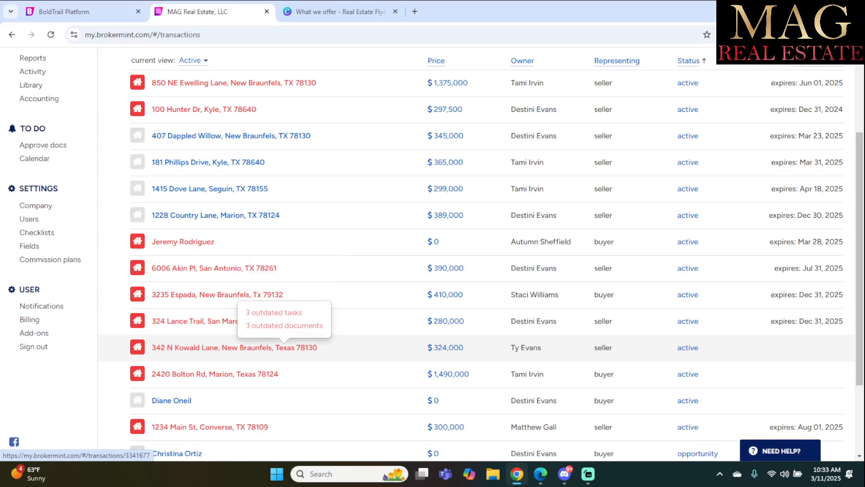
scroll(284, 347, up, 2)
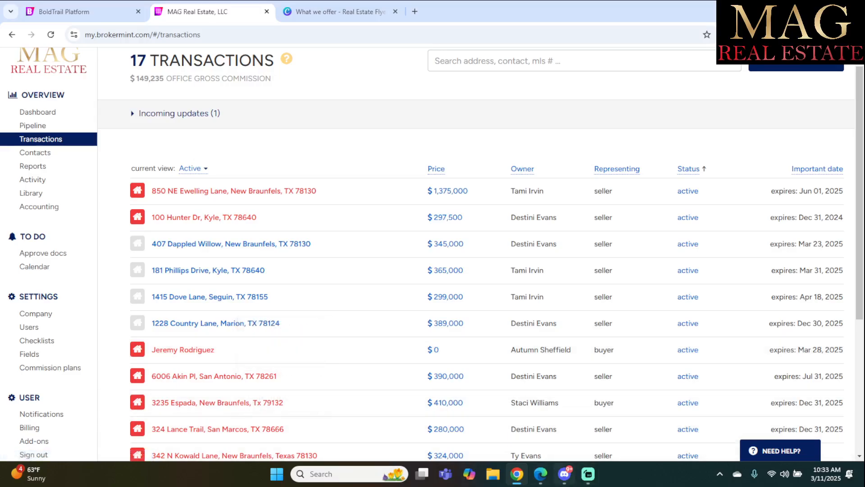
mouse_move(588, 473)
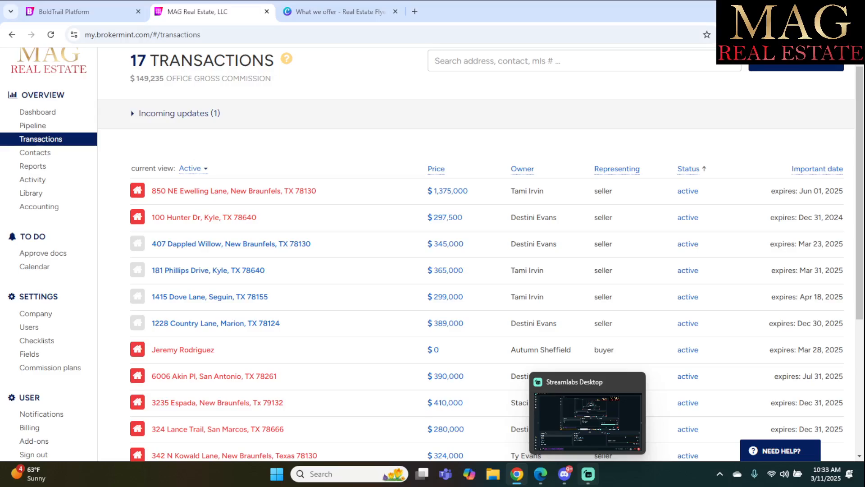
click(588, 473)
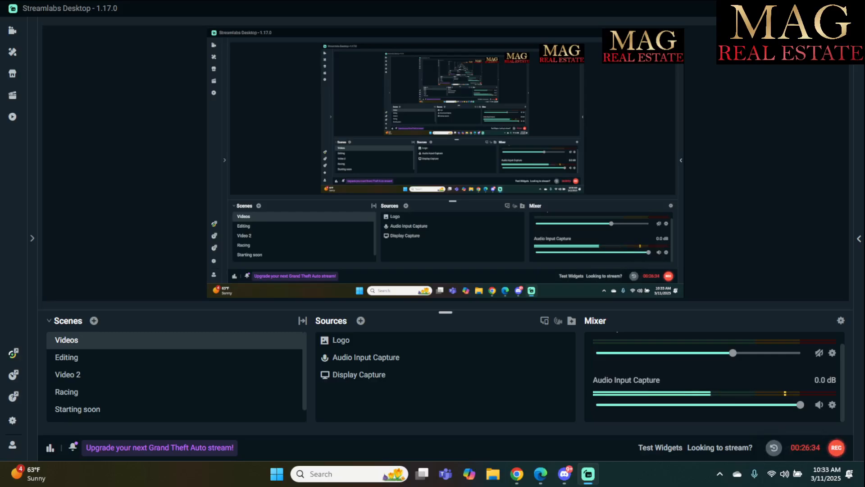
key(alt+Tab)
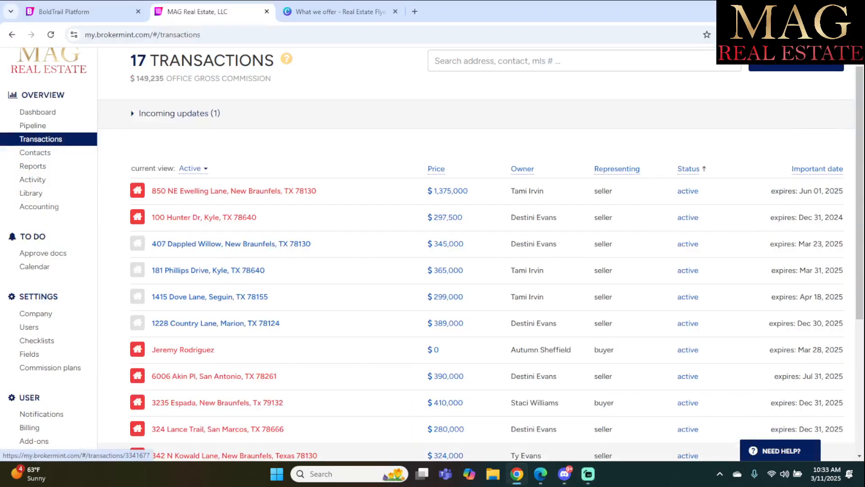